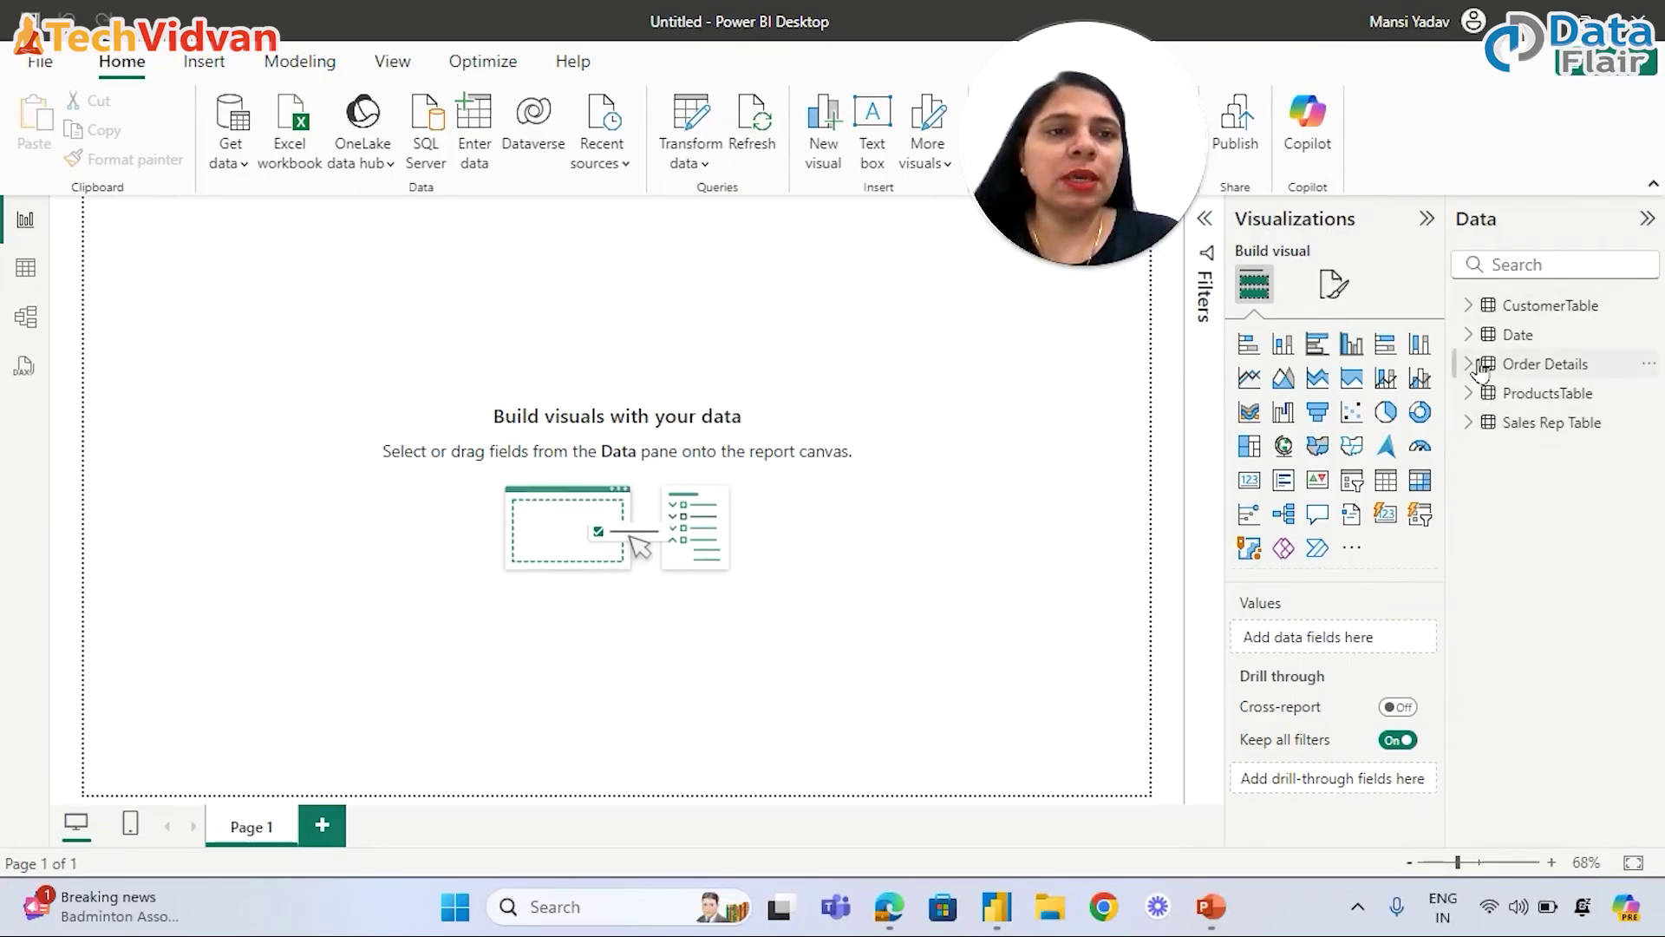
Expand CustomerTable and ProductsTable in the Data pane, briefly opening then closing Date and Order Details
click(1469, 365)
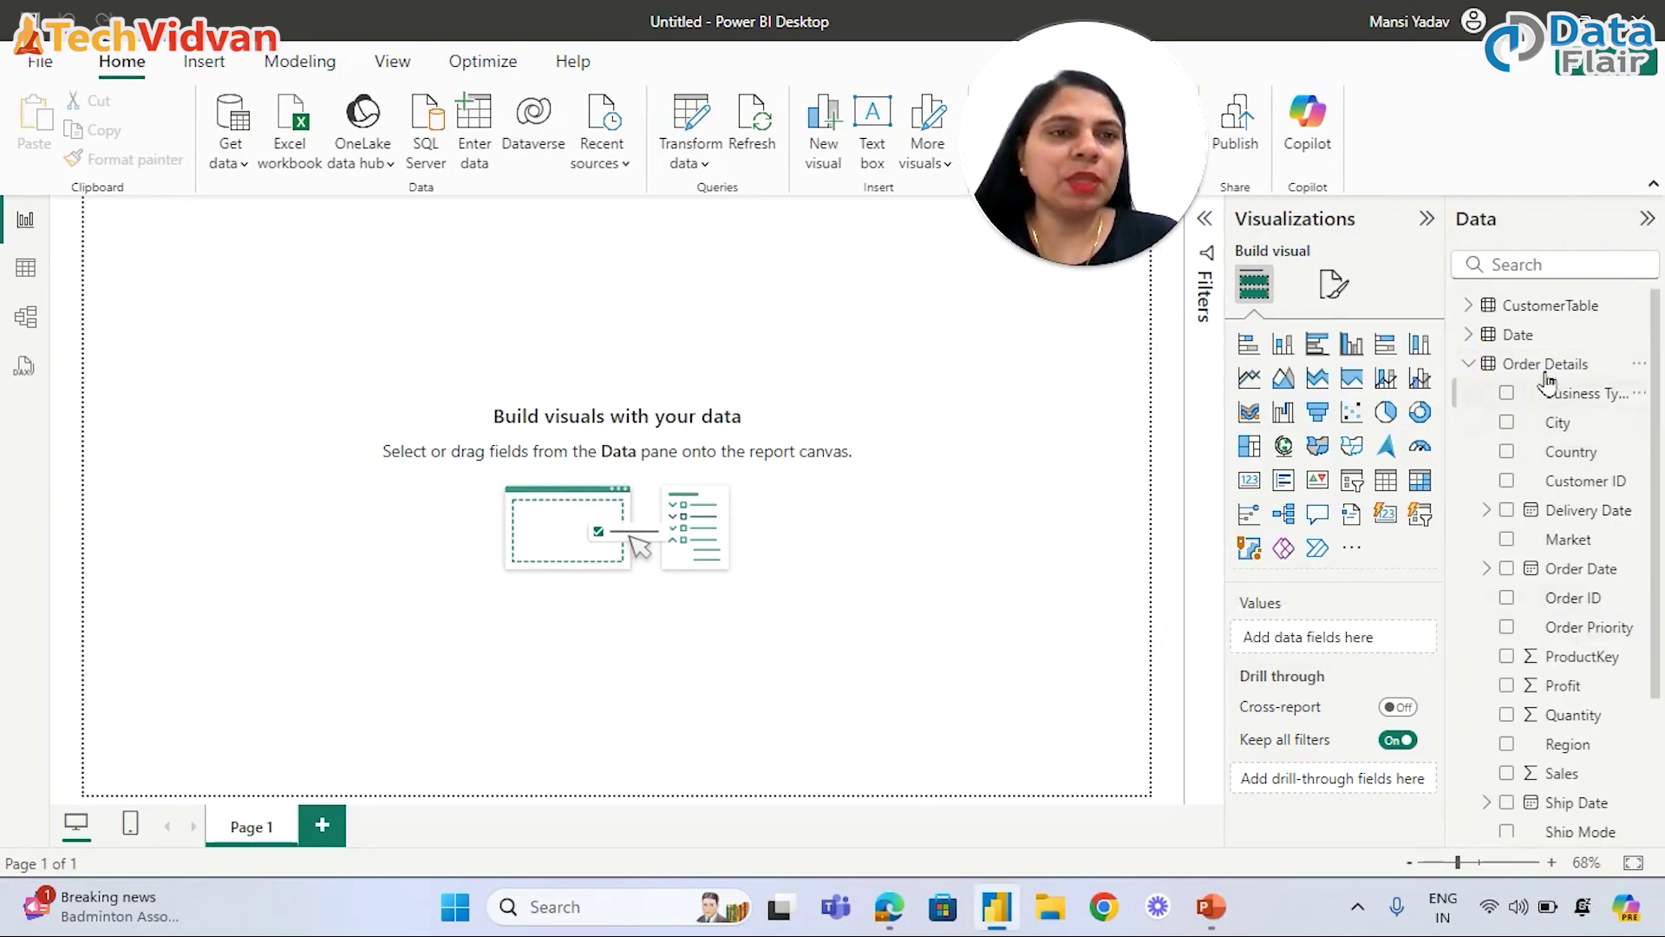
click(1469, 307)
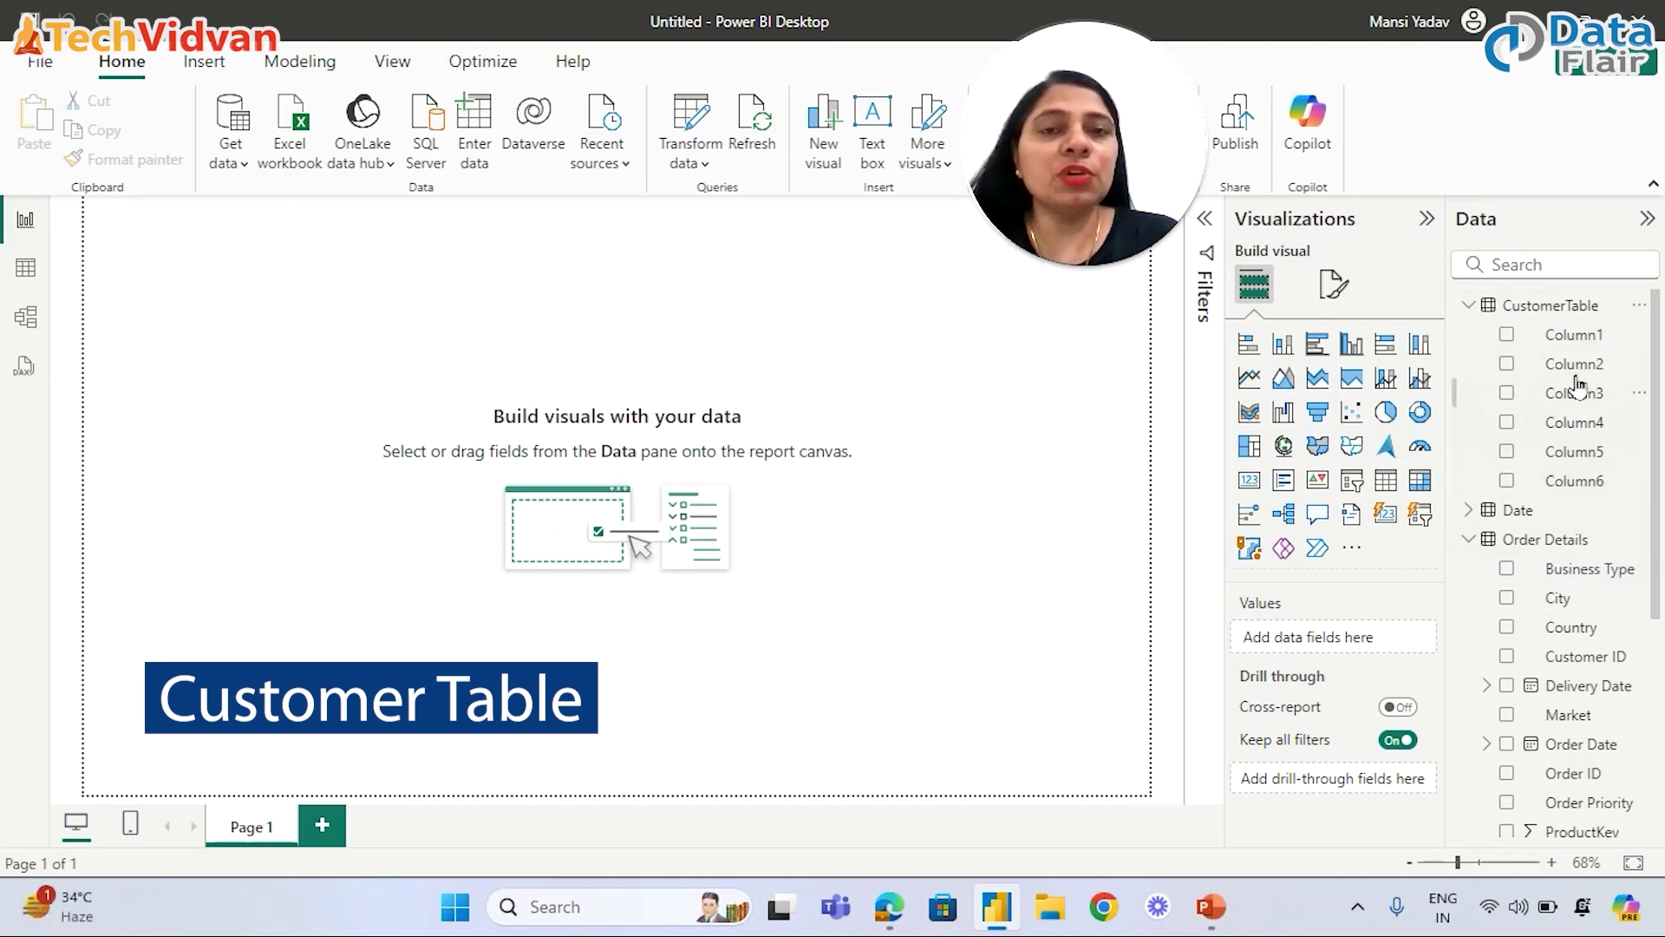
click(1472, 510)
click(1471, 510)
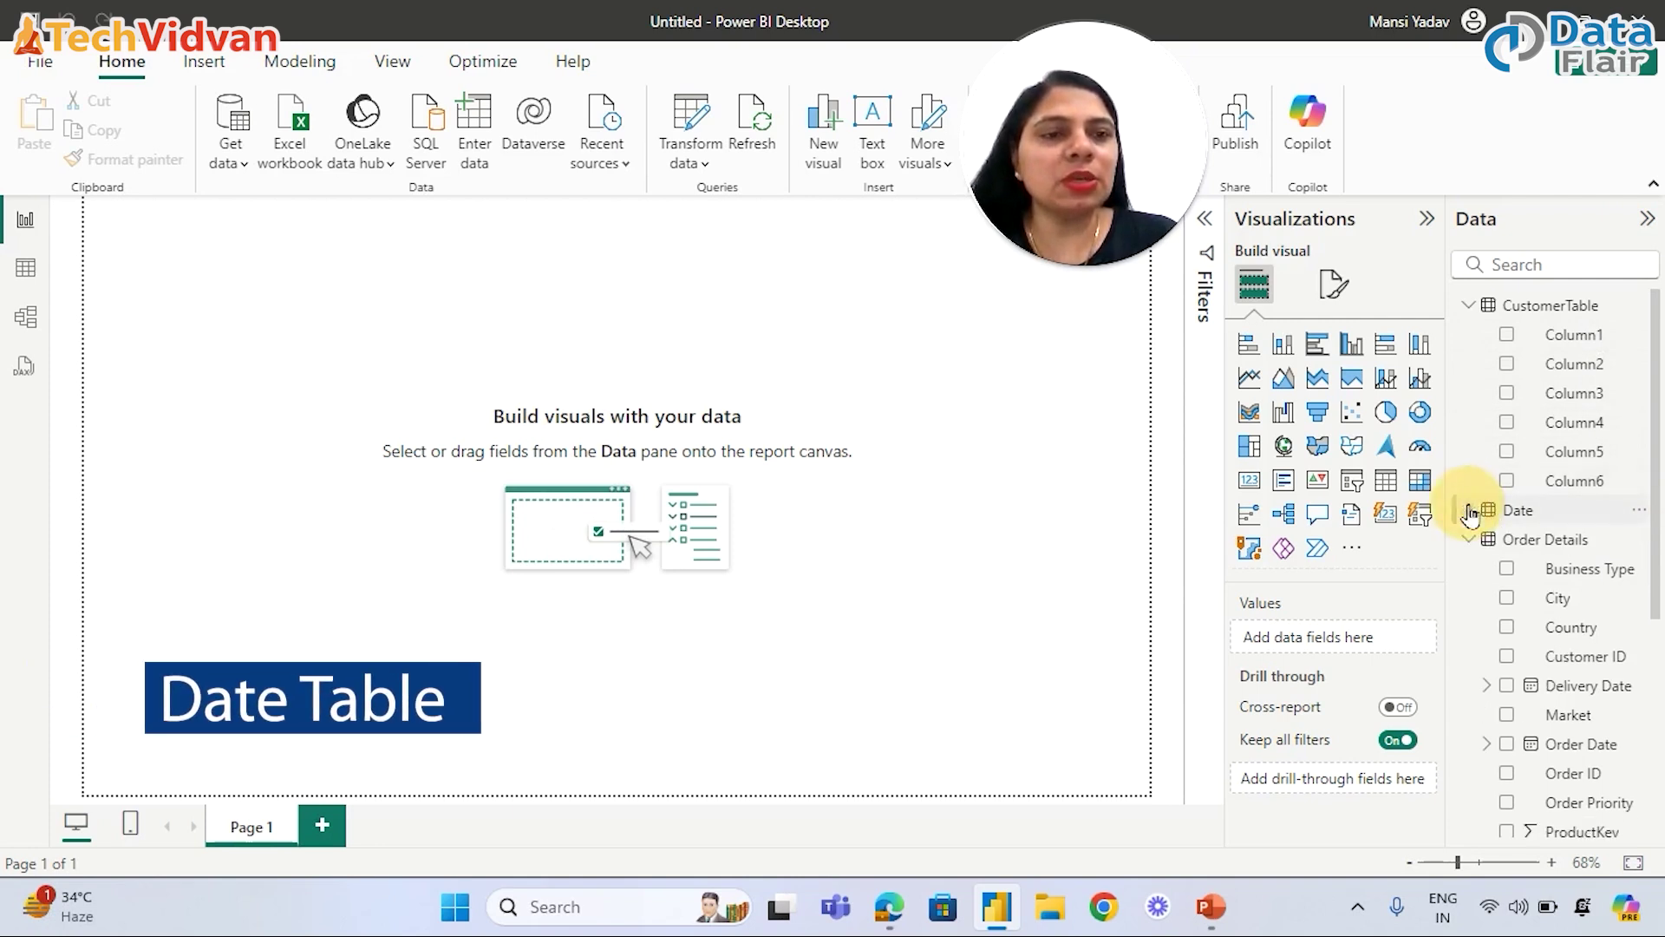
click(1470, 539)
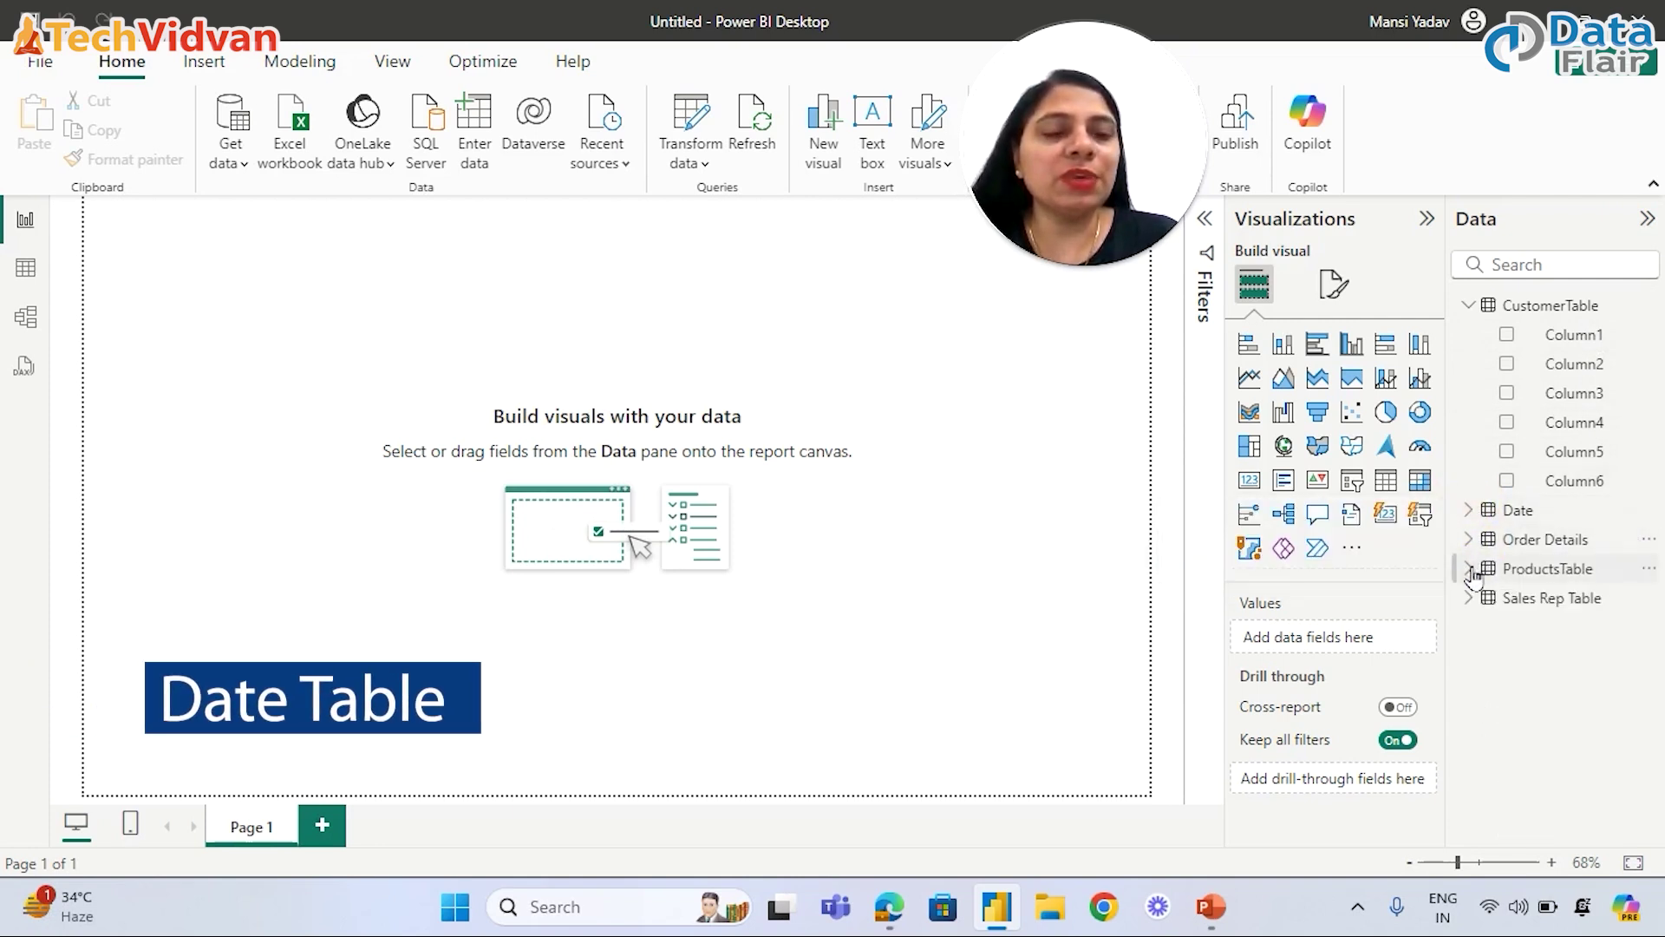
click(1471, 568)
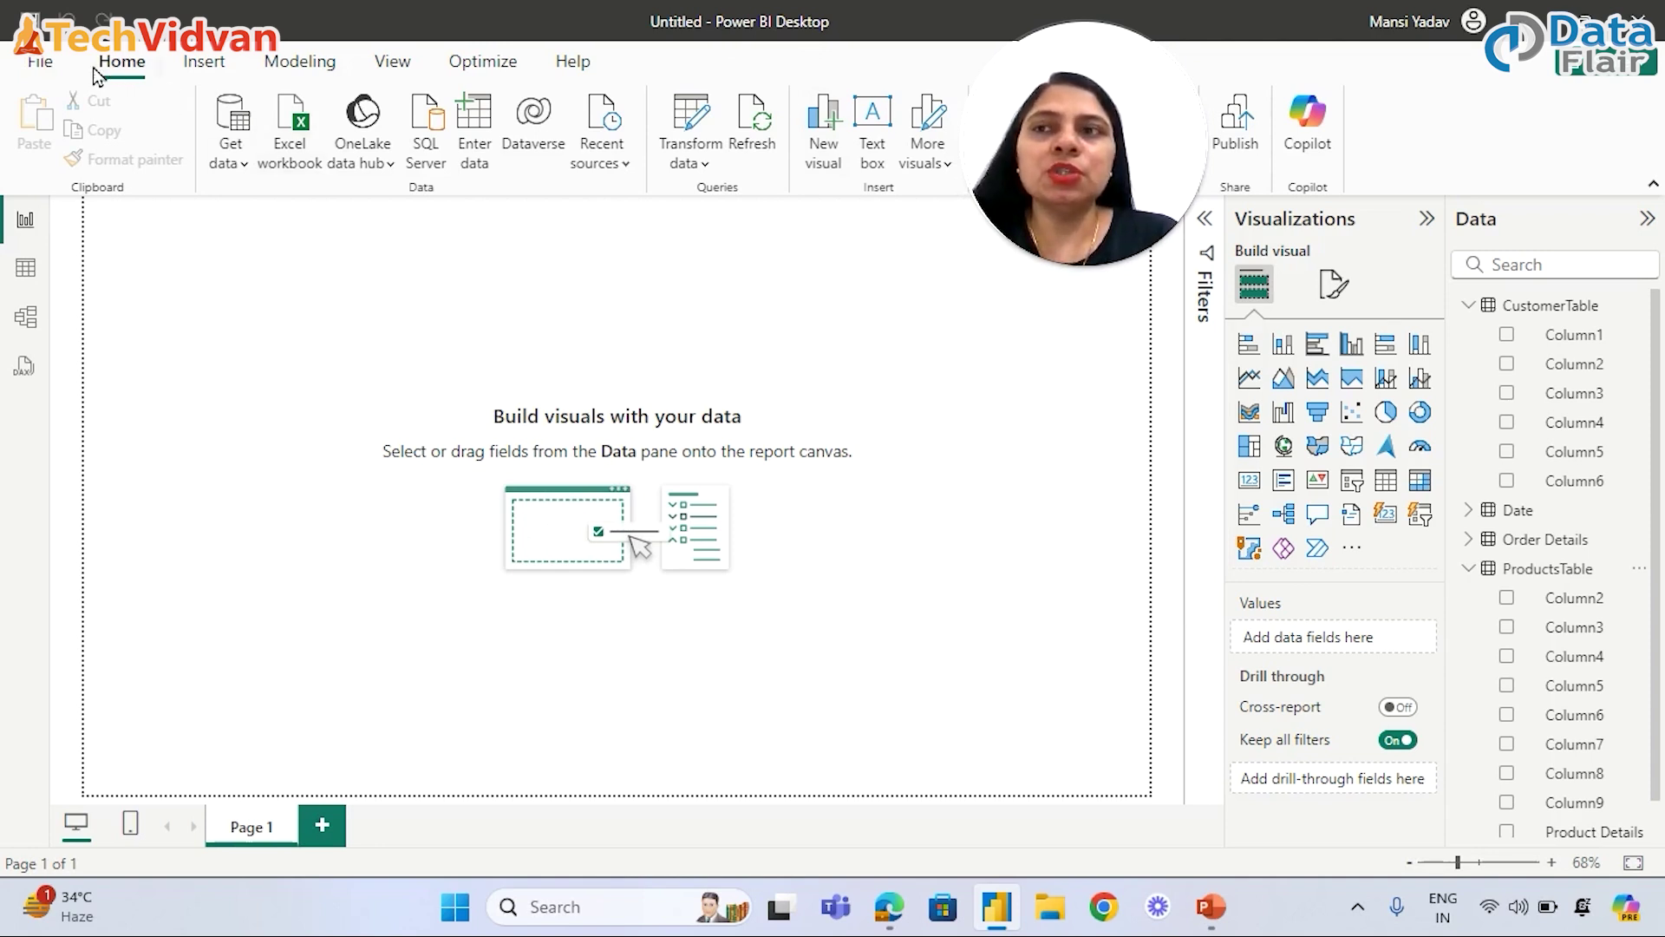
Start a new blank report from the File menu and expand its empty Data pane
click(39, 63)
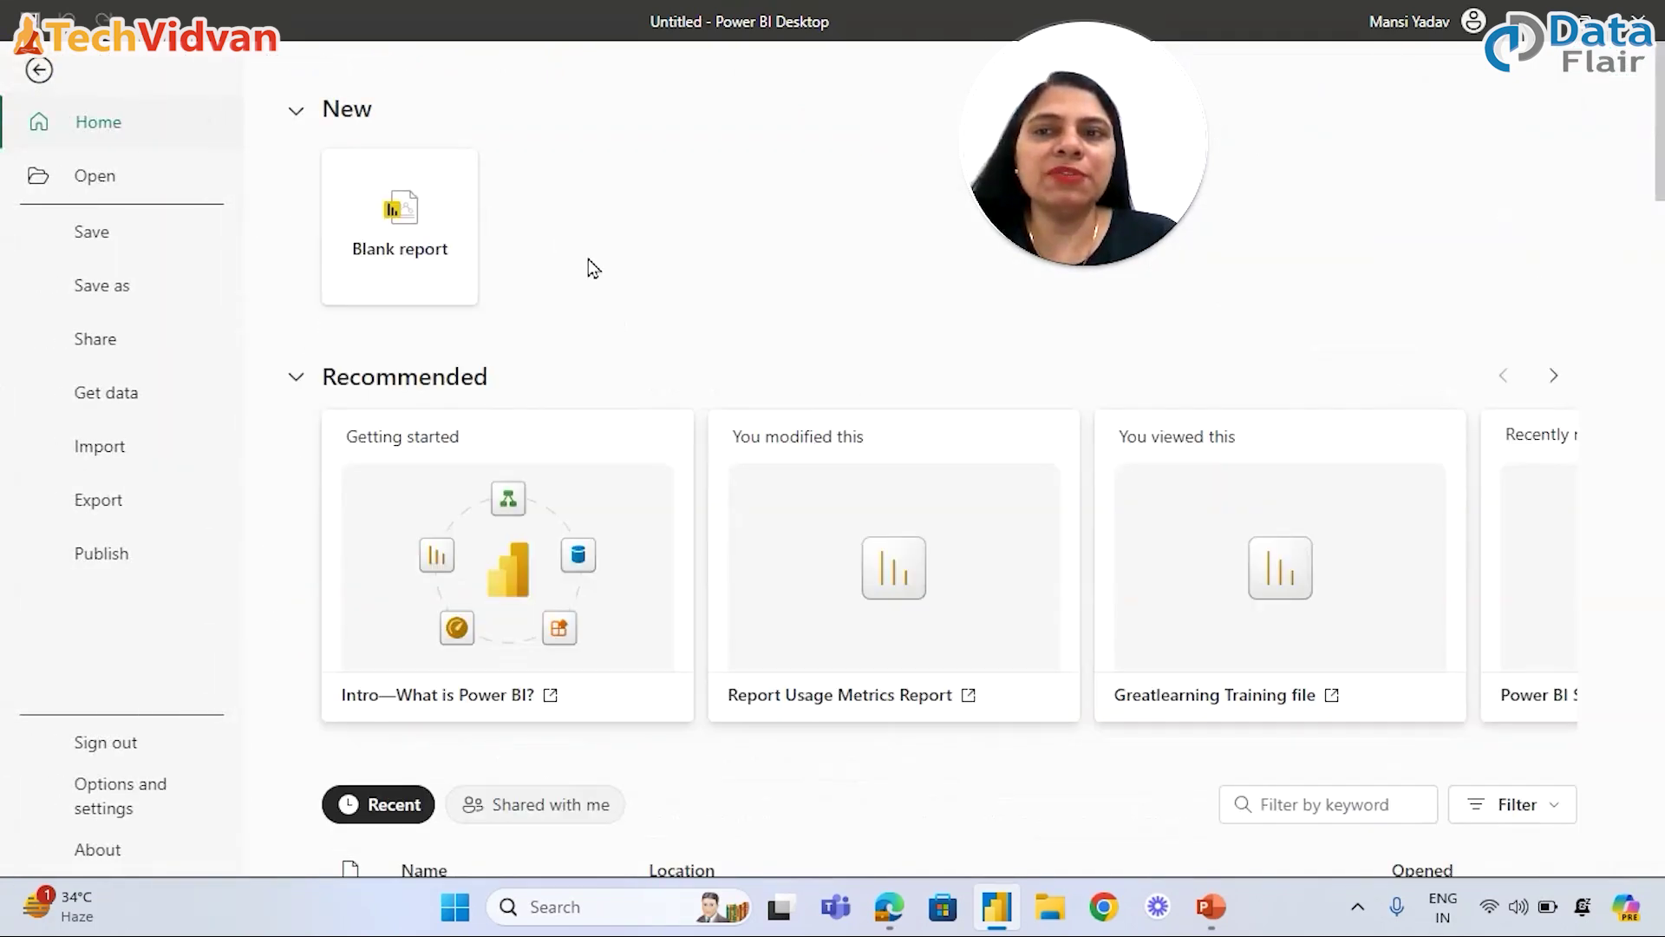
click(387, 221)
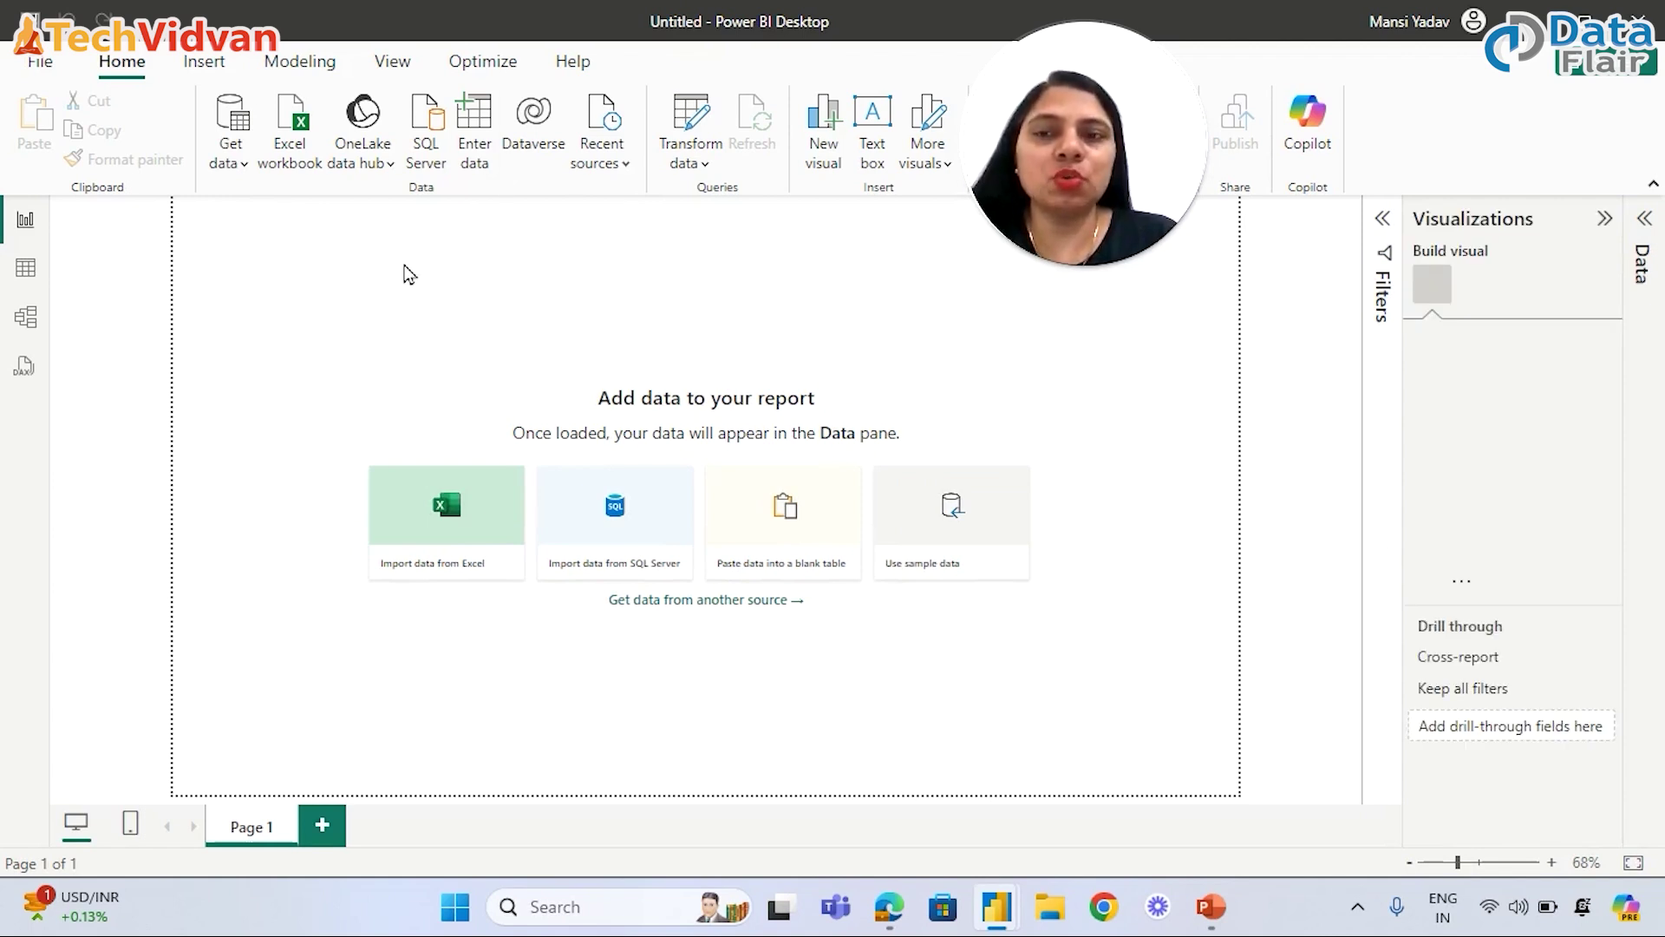
click(1648, 227)
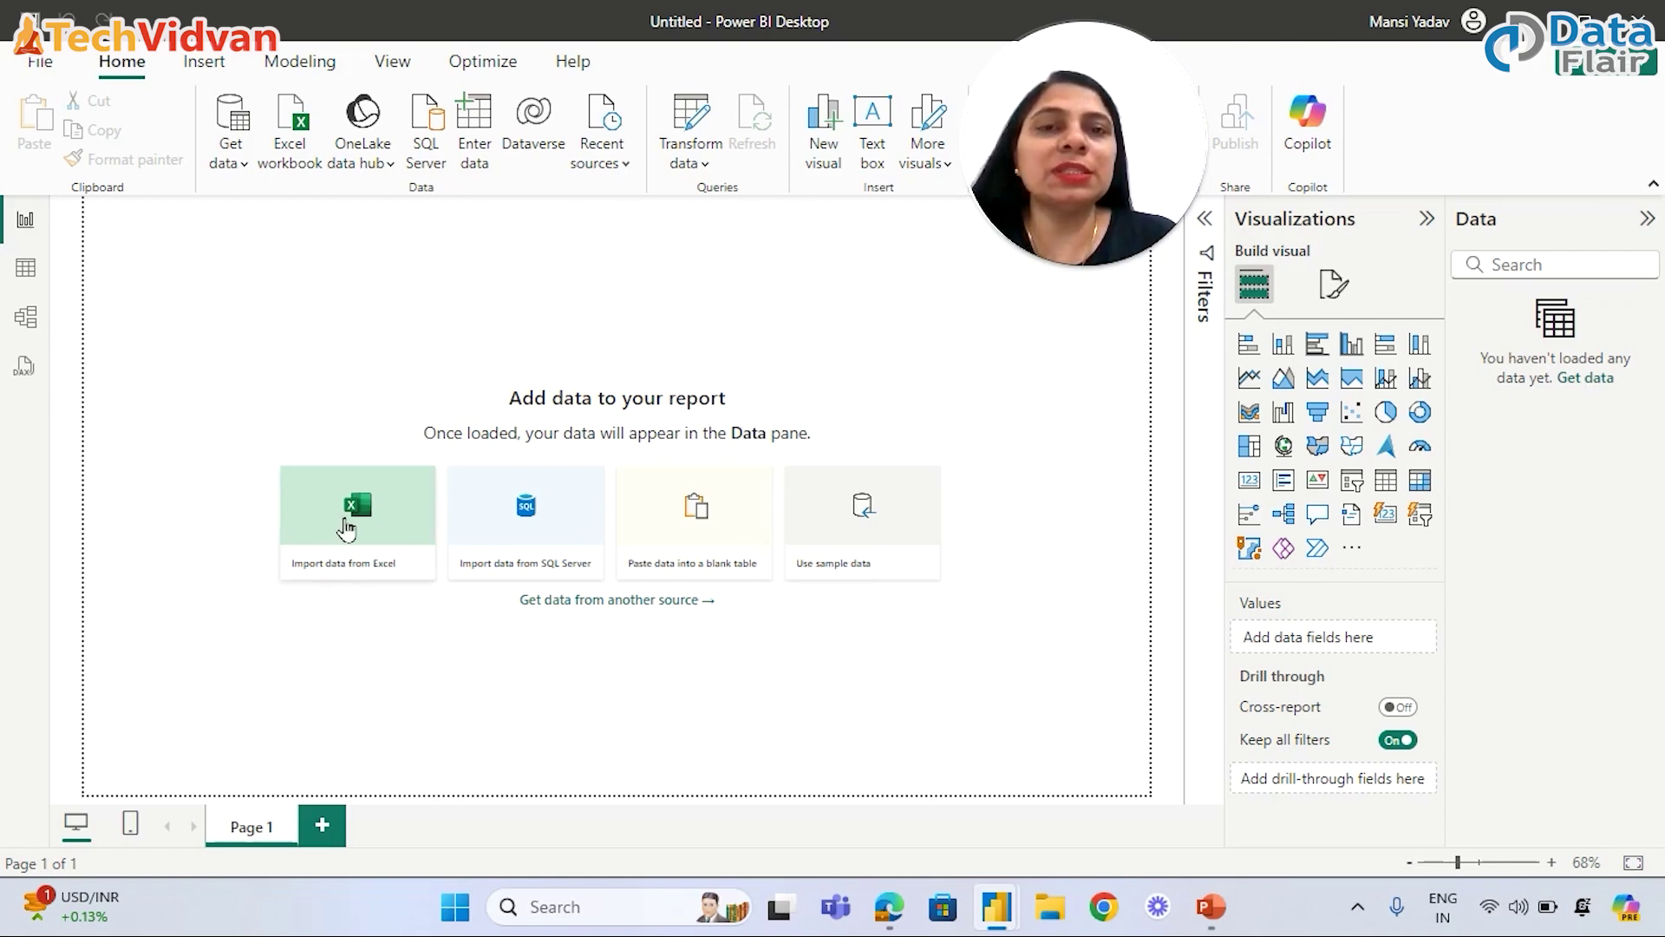
Import data from the Global Super Store Data Excel workbook
click(255, 240)
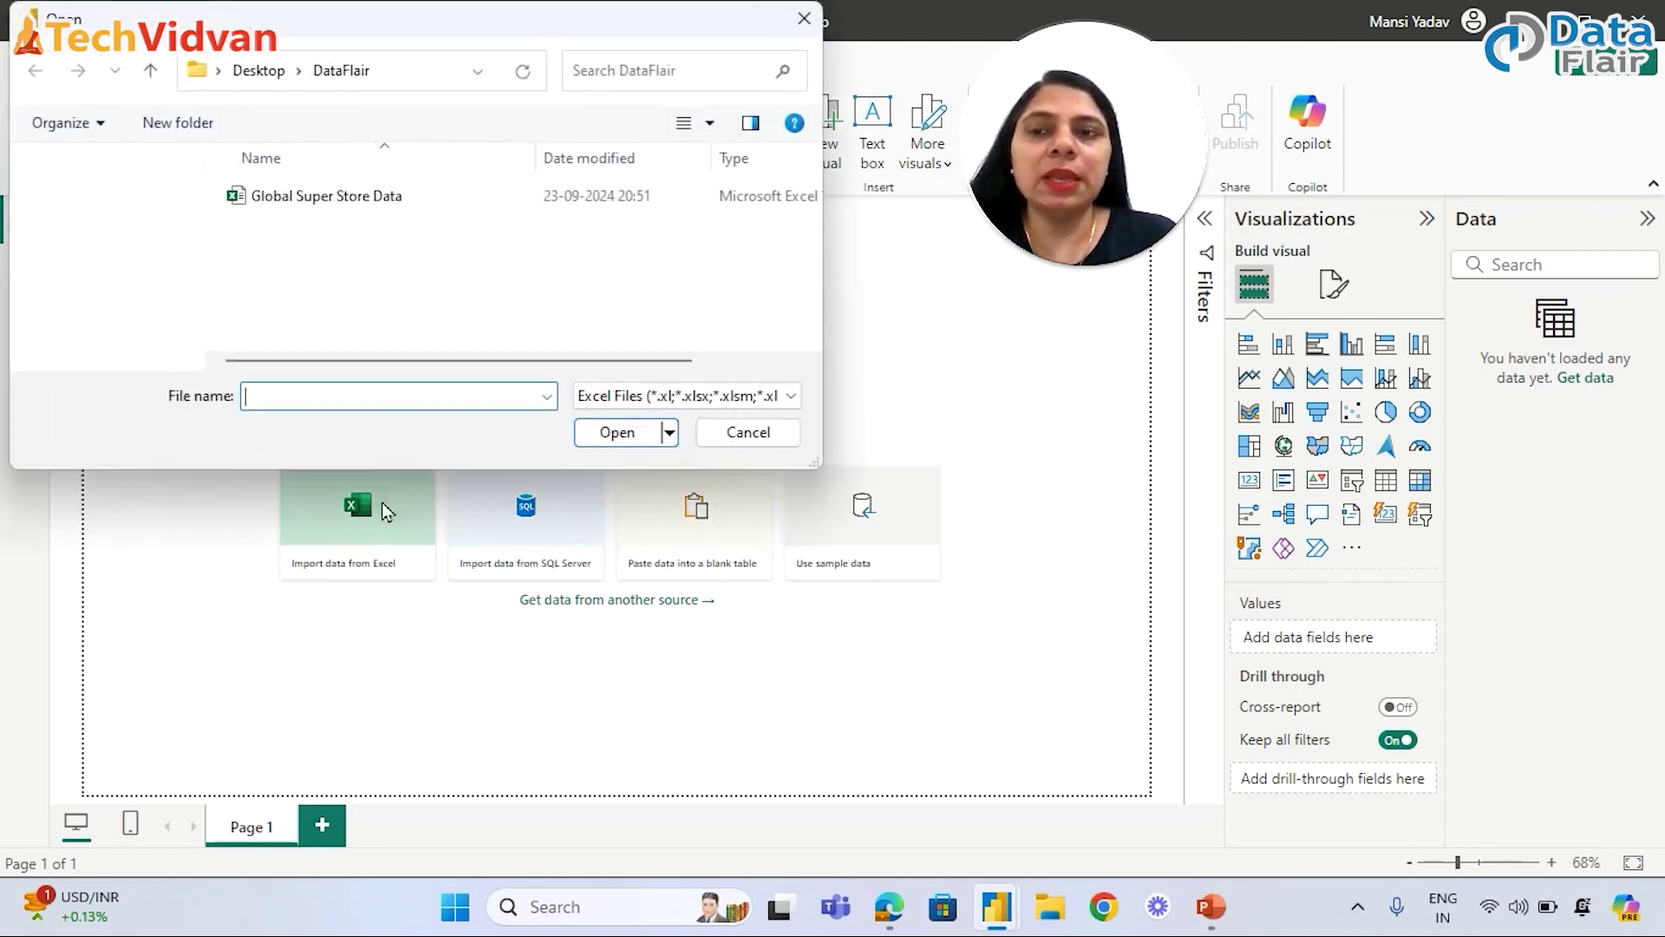
click(347, 197)
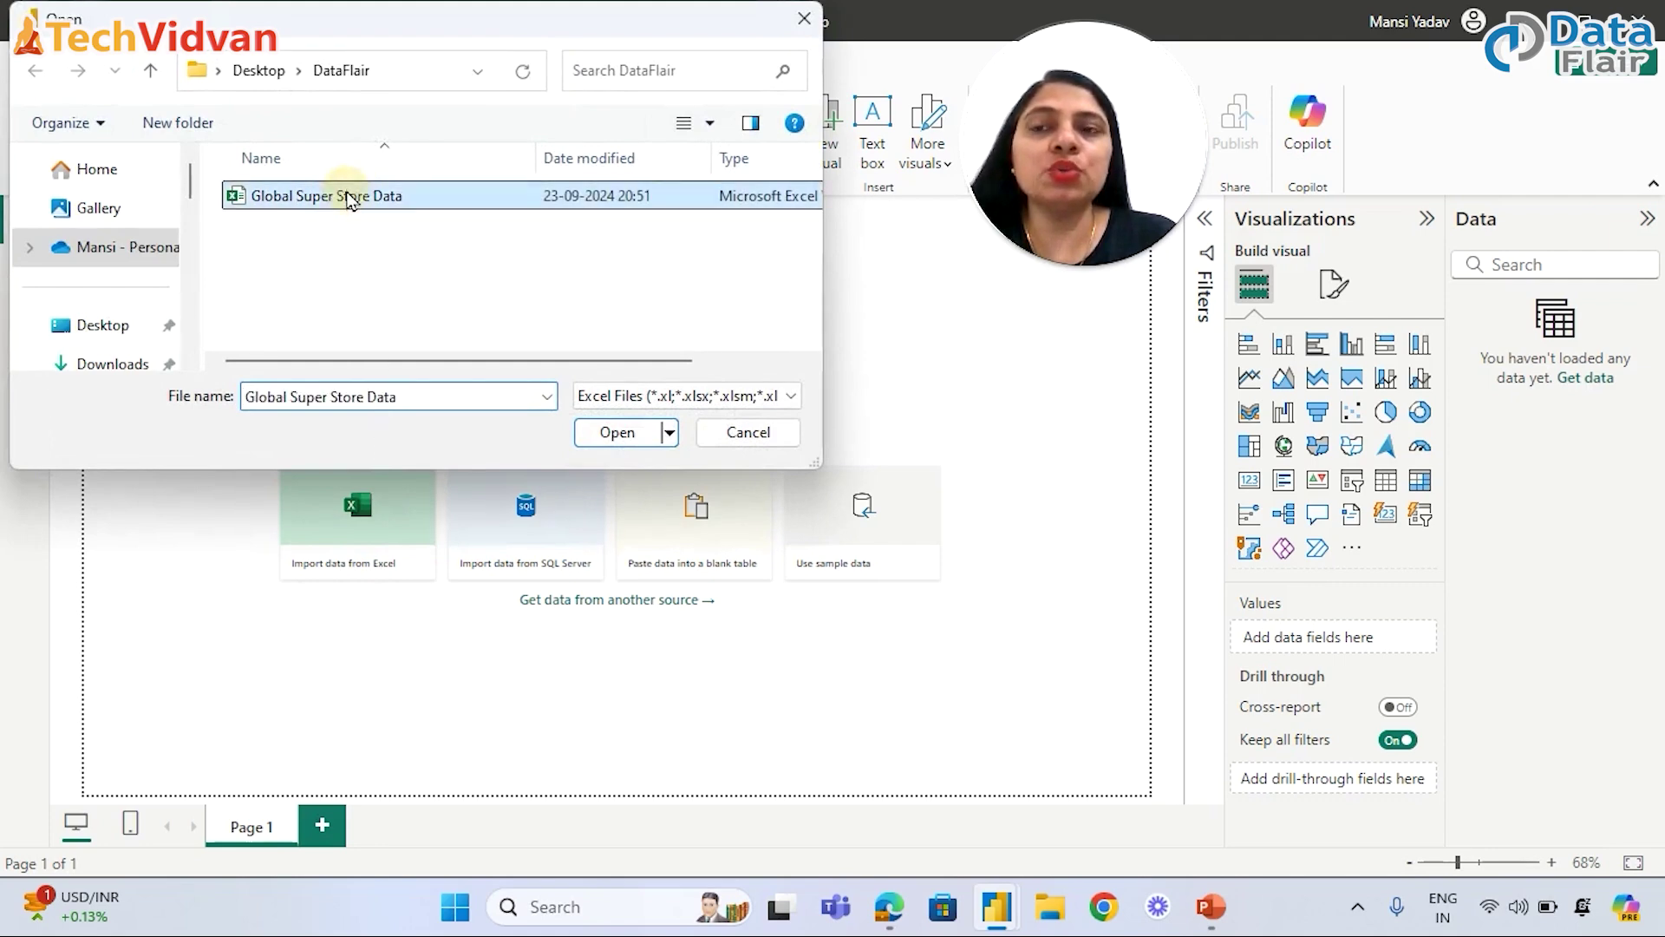
click(618, 432)
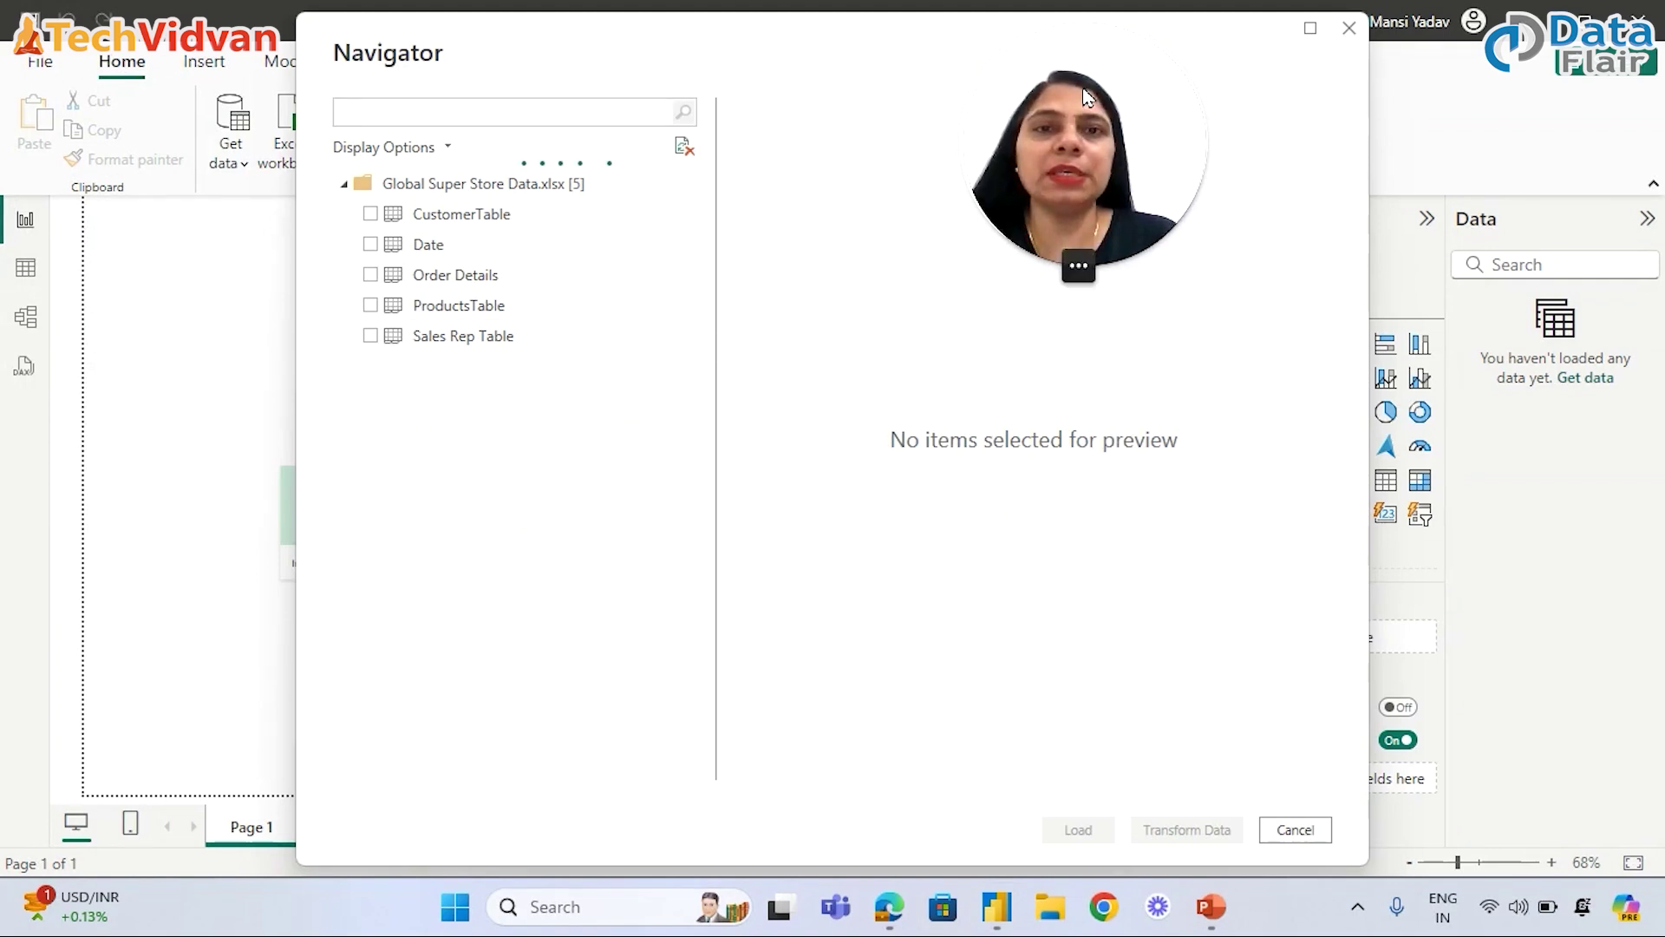
Tick CustomerTable, Date, Order Details, ProductsTable and Sales Rep Table in the Navigator for transformation
click(371, 214)
click(371, 243)
click(370, 274)
click(370, 304)
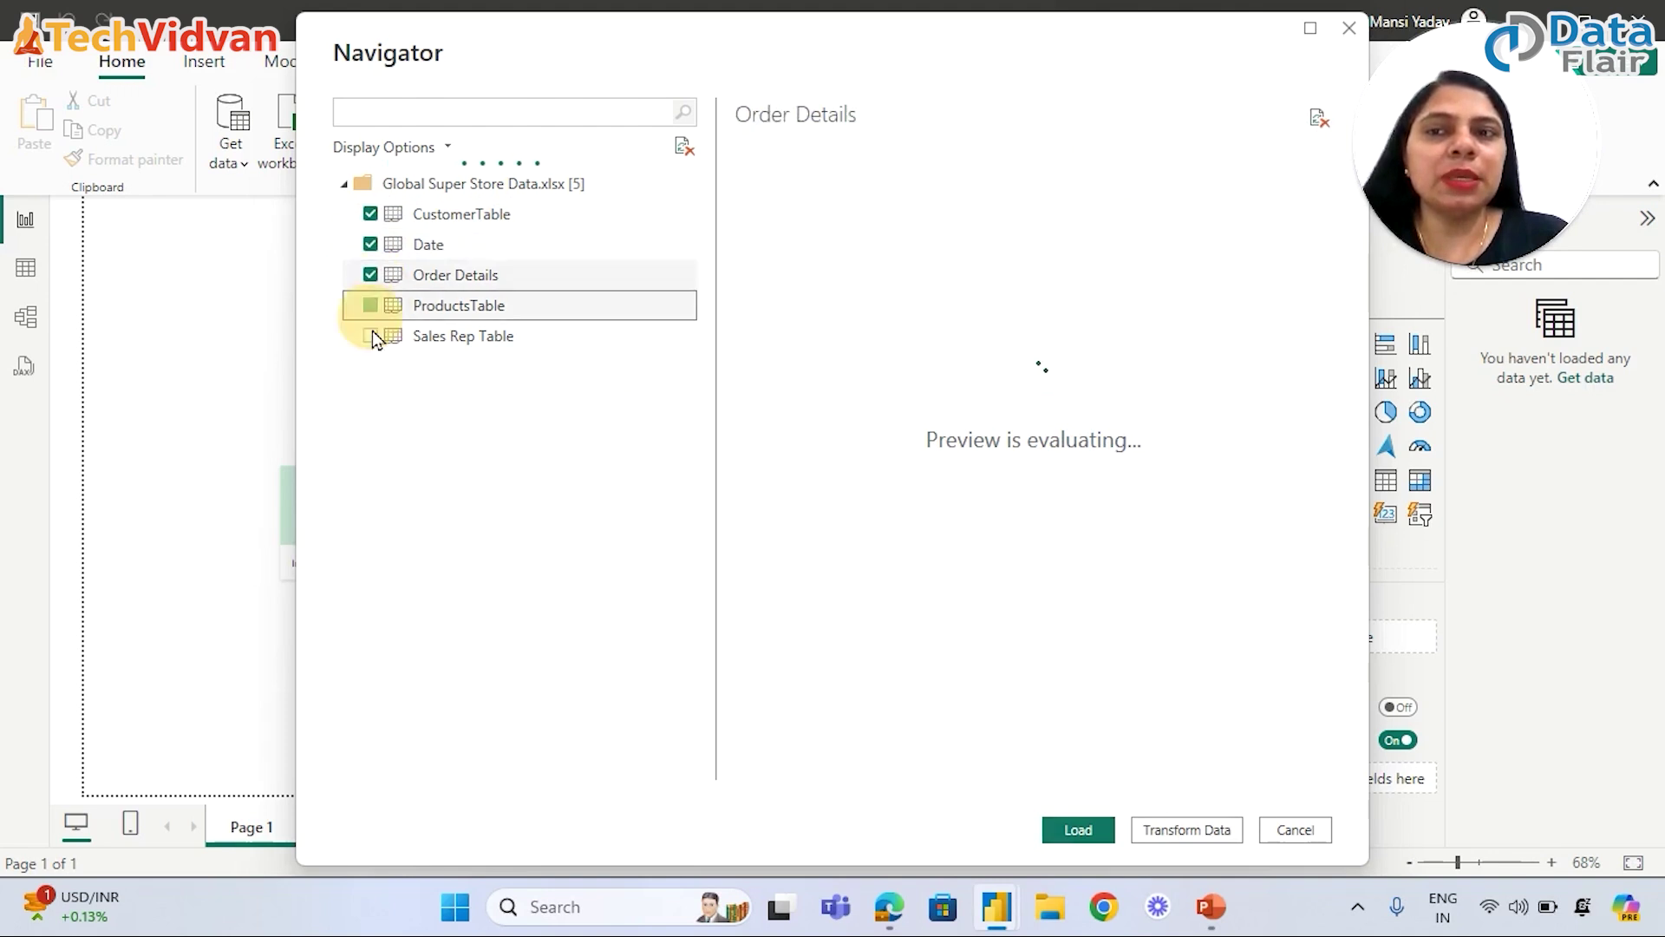
click(370, 335)
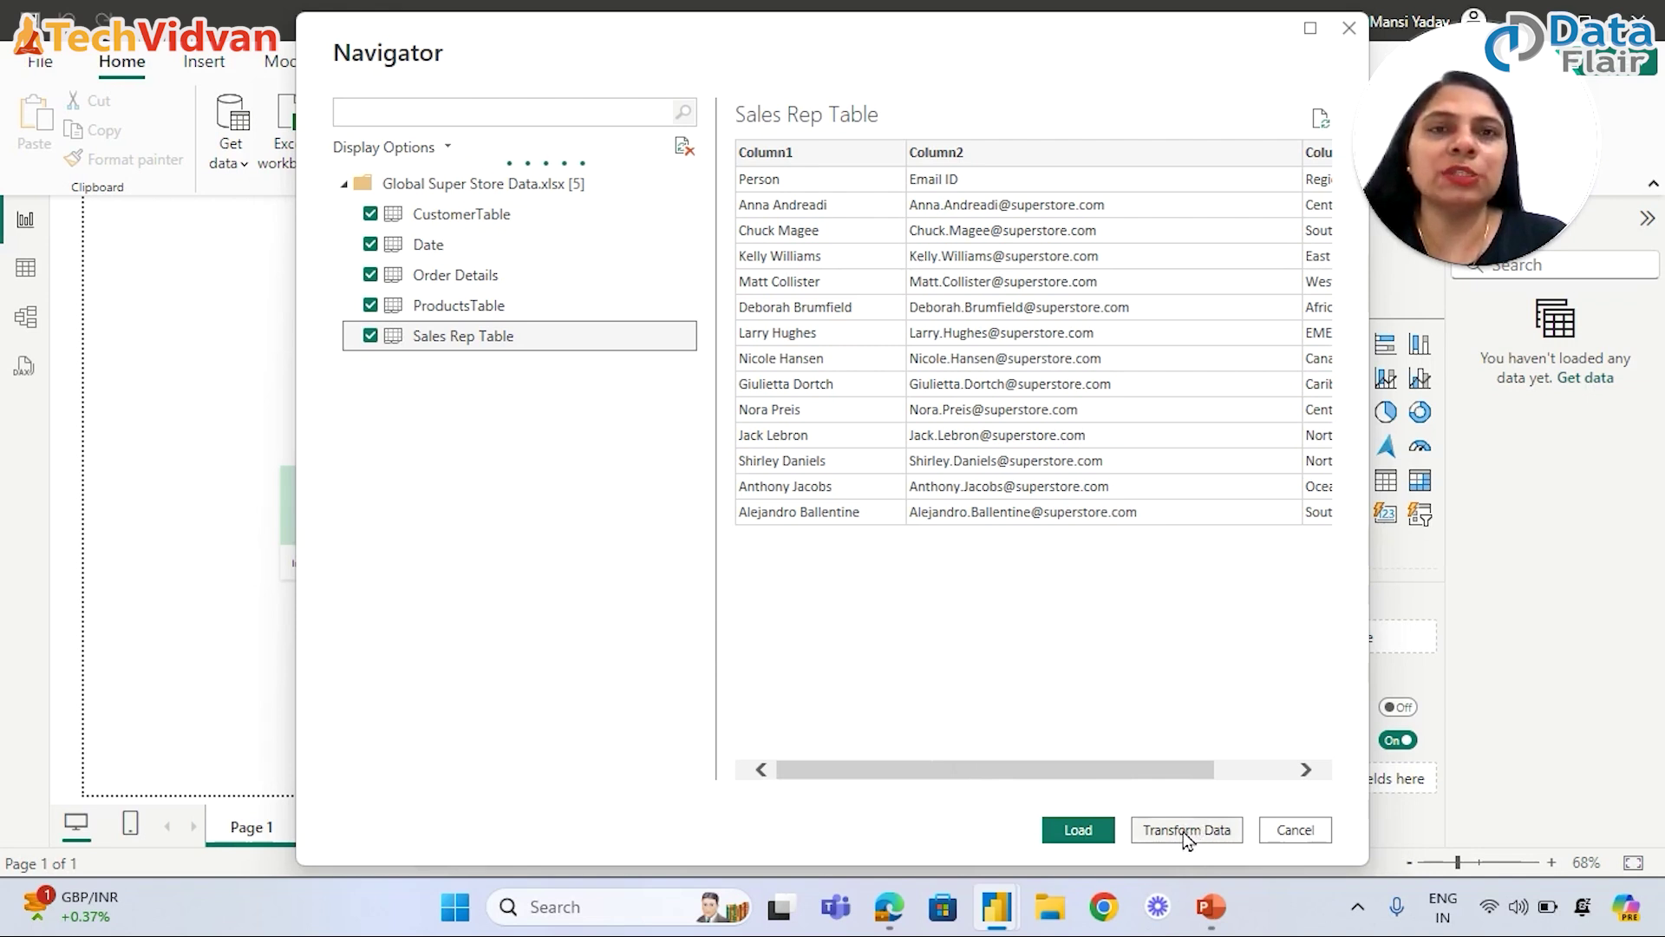
drag(838, 41, 829, 104)
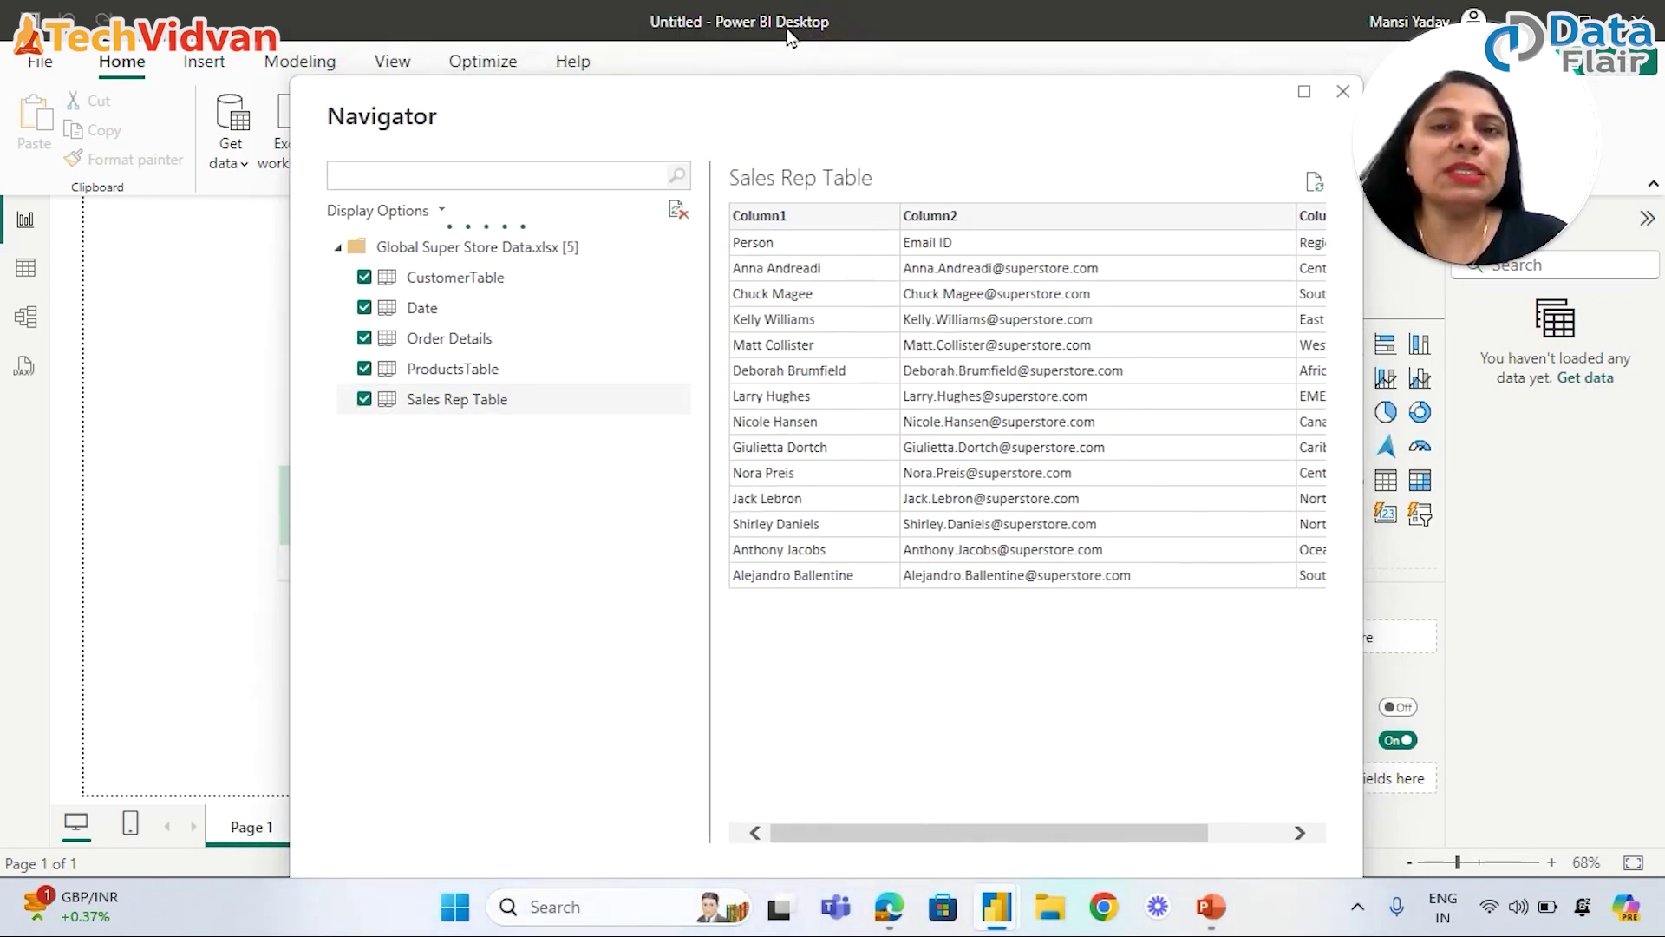
drag(791, 103, 629, 28)
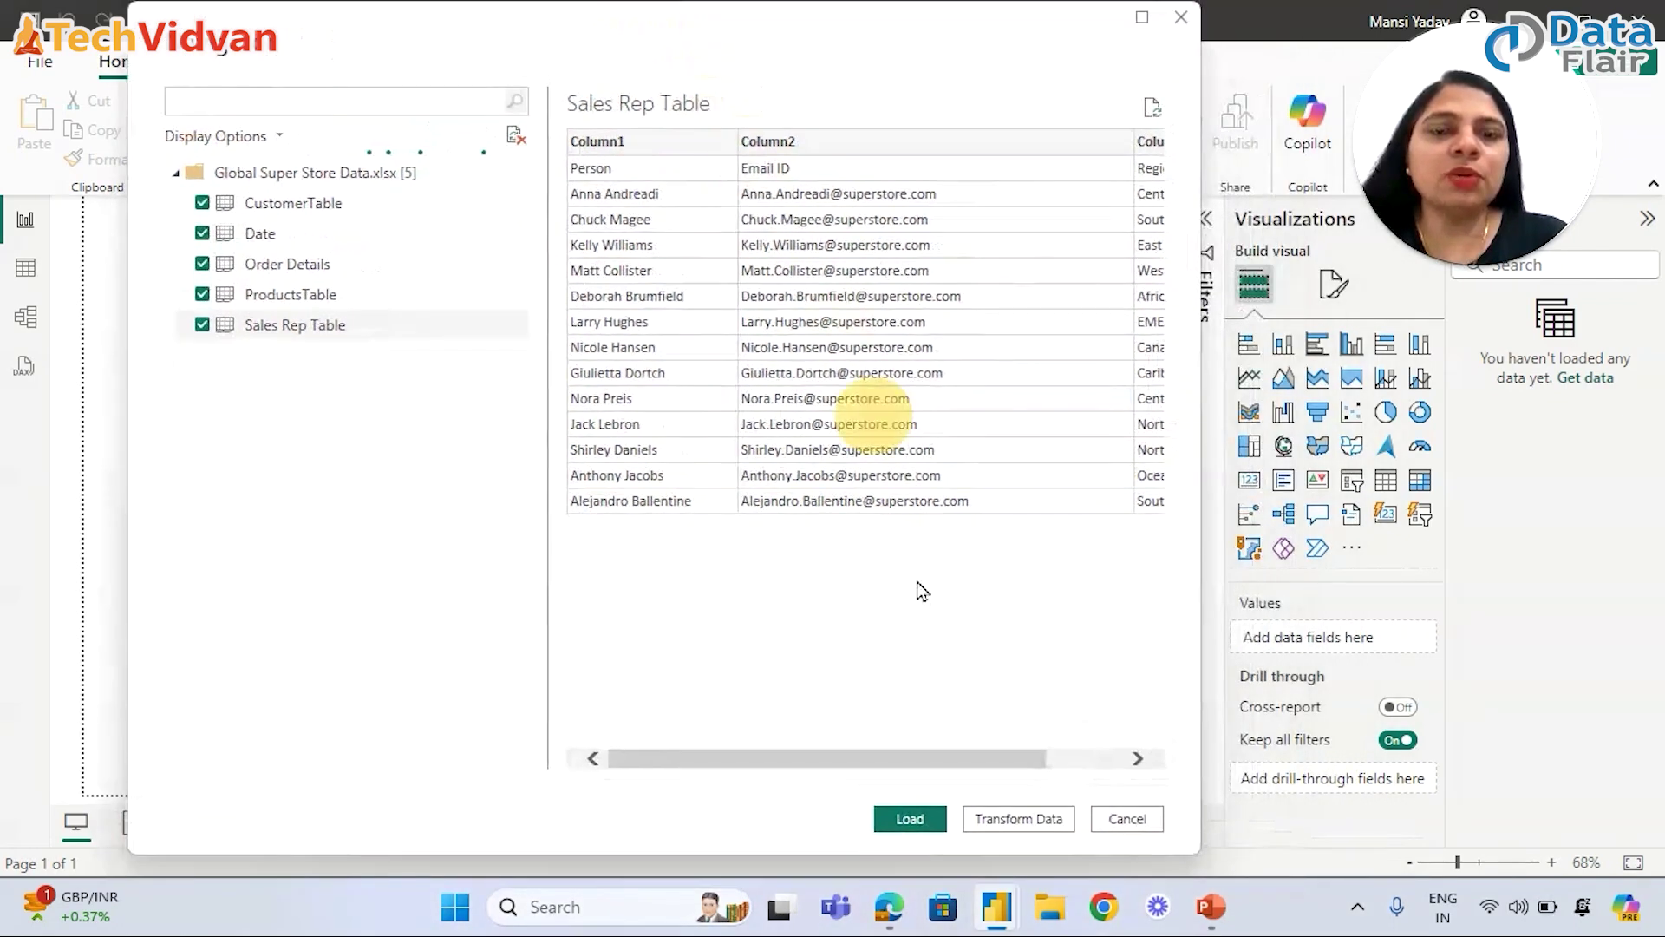
click(1022, 820)
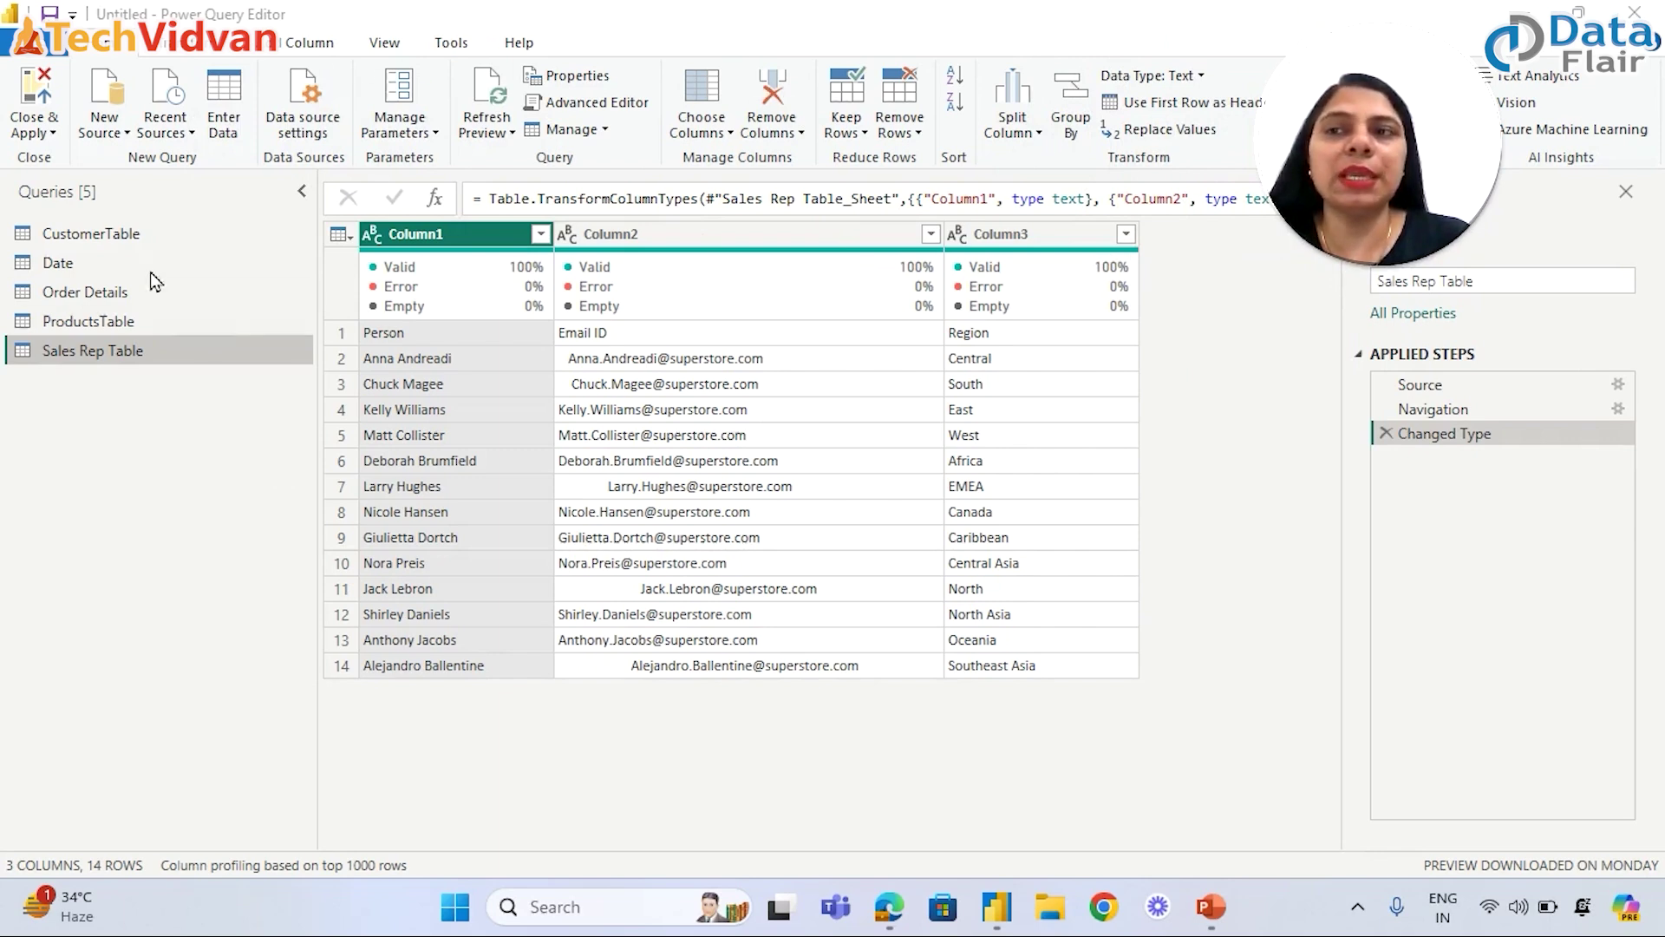
Select the CustomerTable query in the Queries pane
click(111, 234)
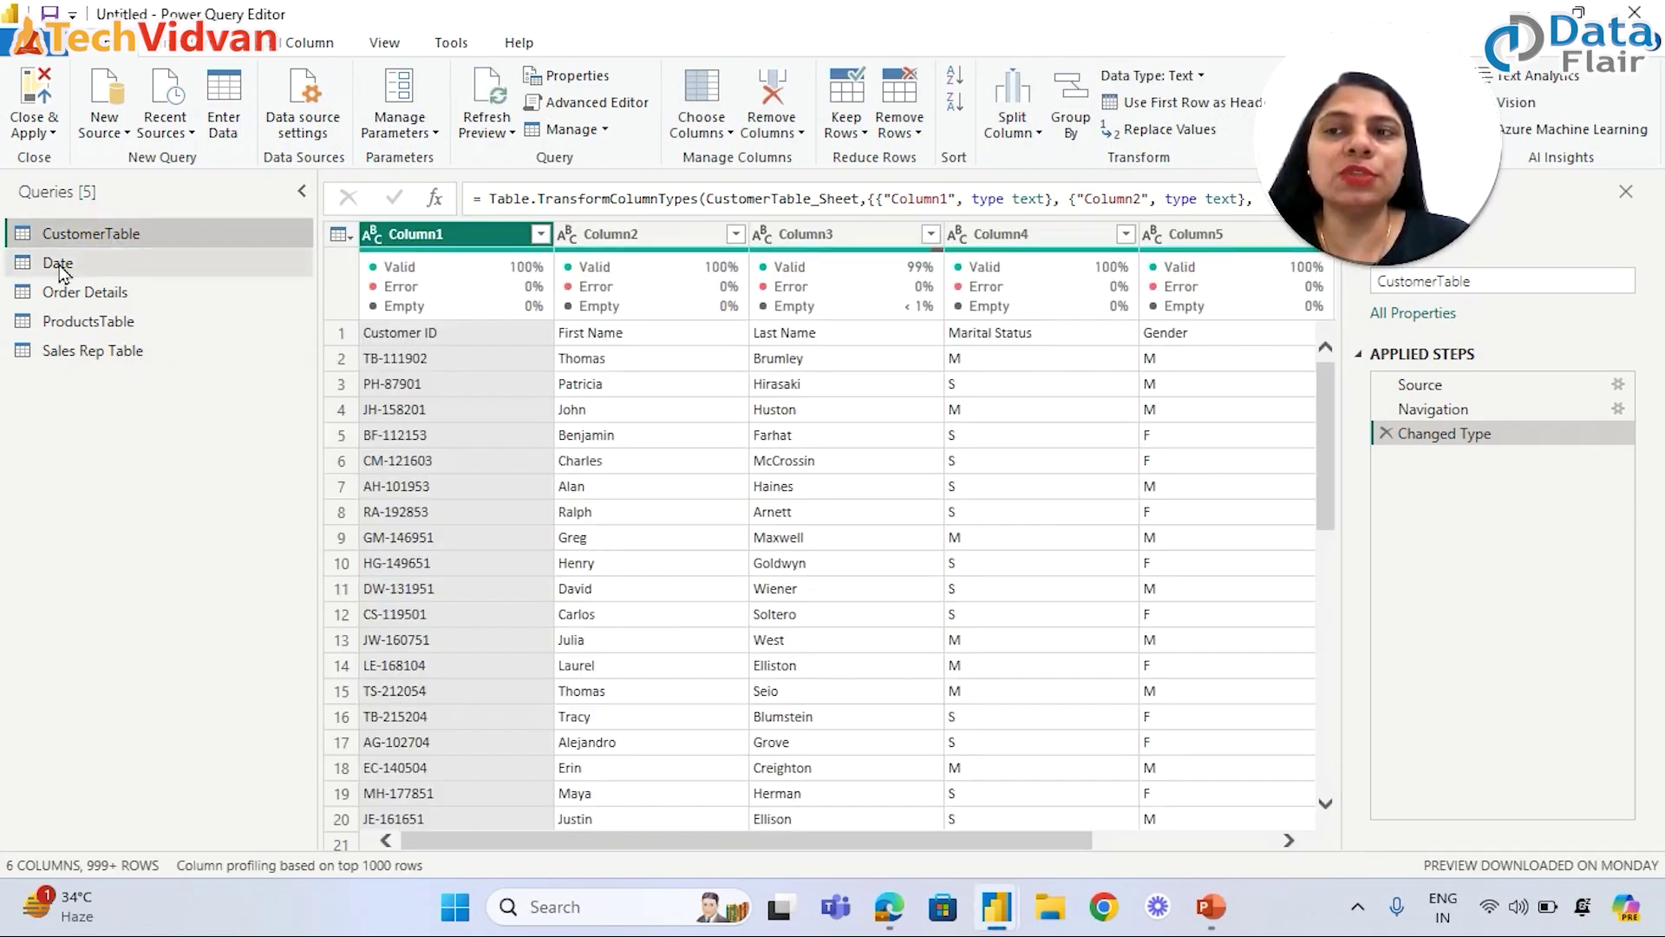
Preview the Date, Order Details and ProductsTable queries, then return to CustomerTable
click(59, 264)
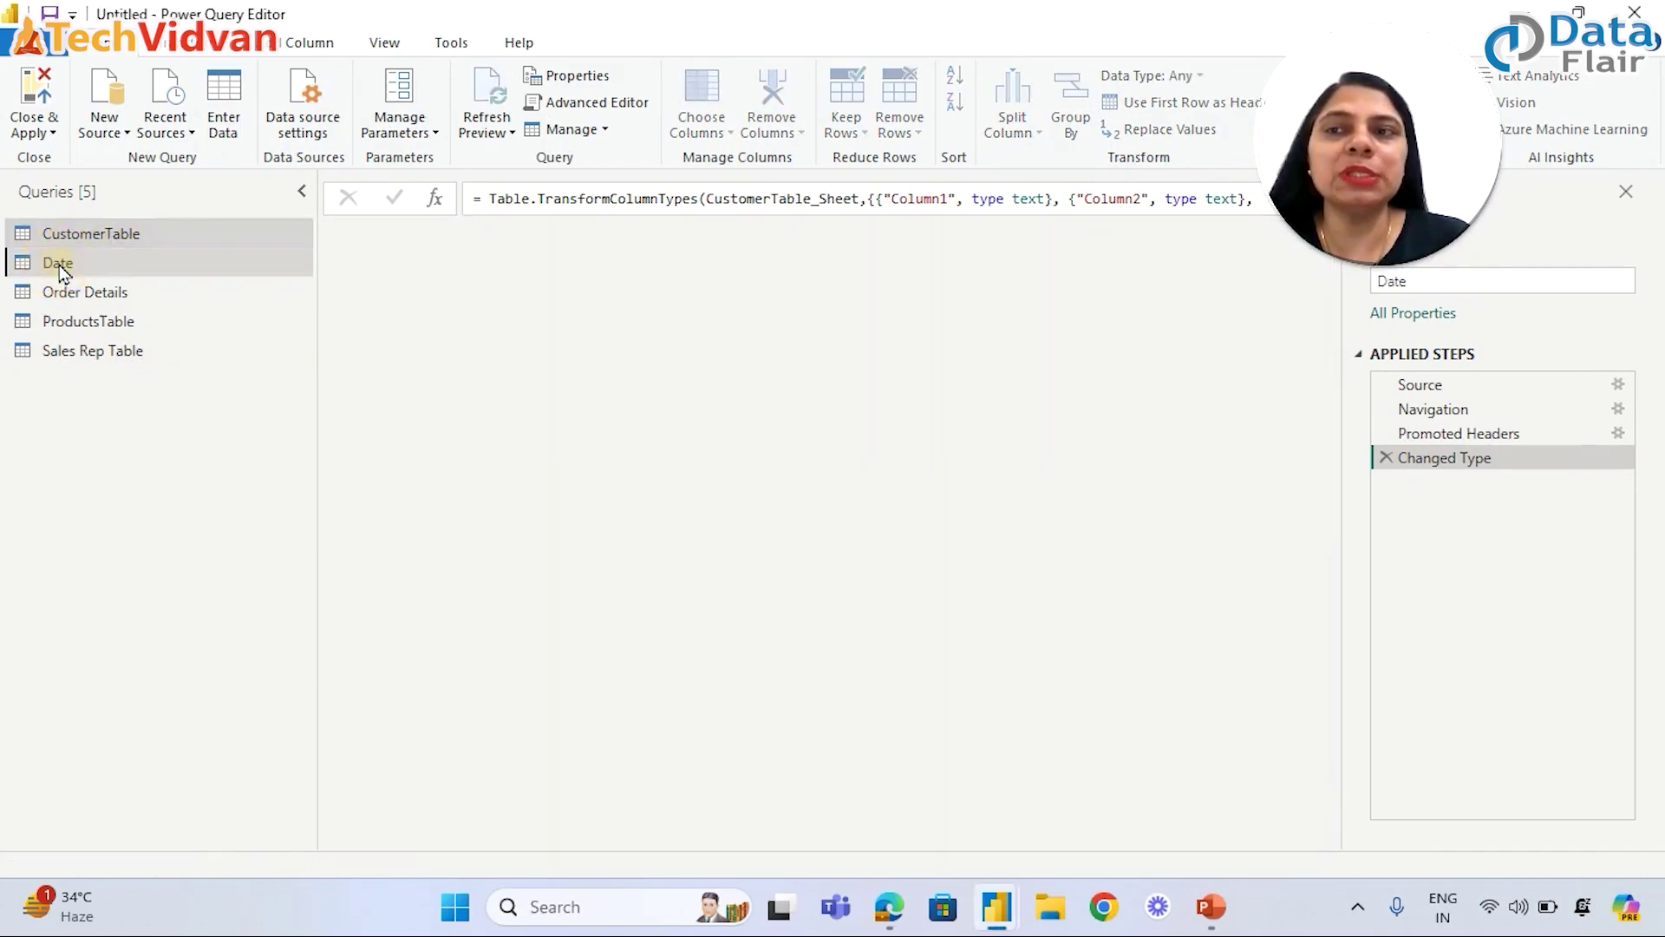
click(90, 294)
click(96, 321)
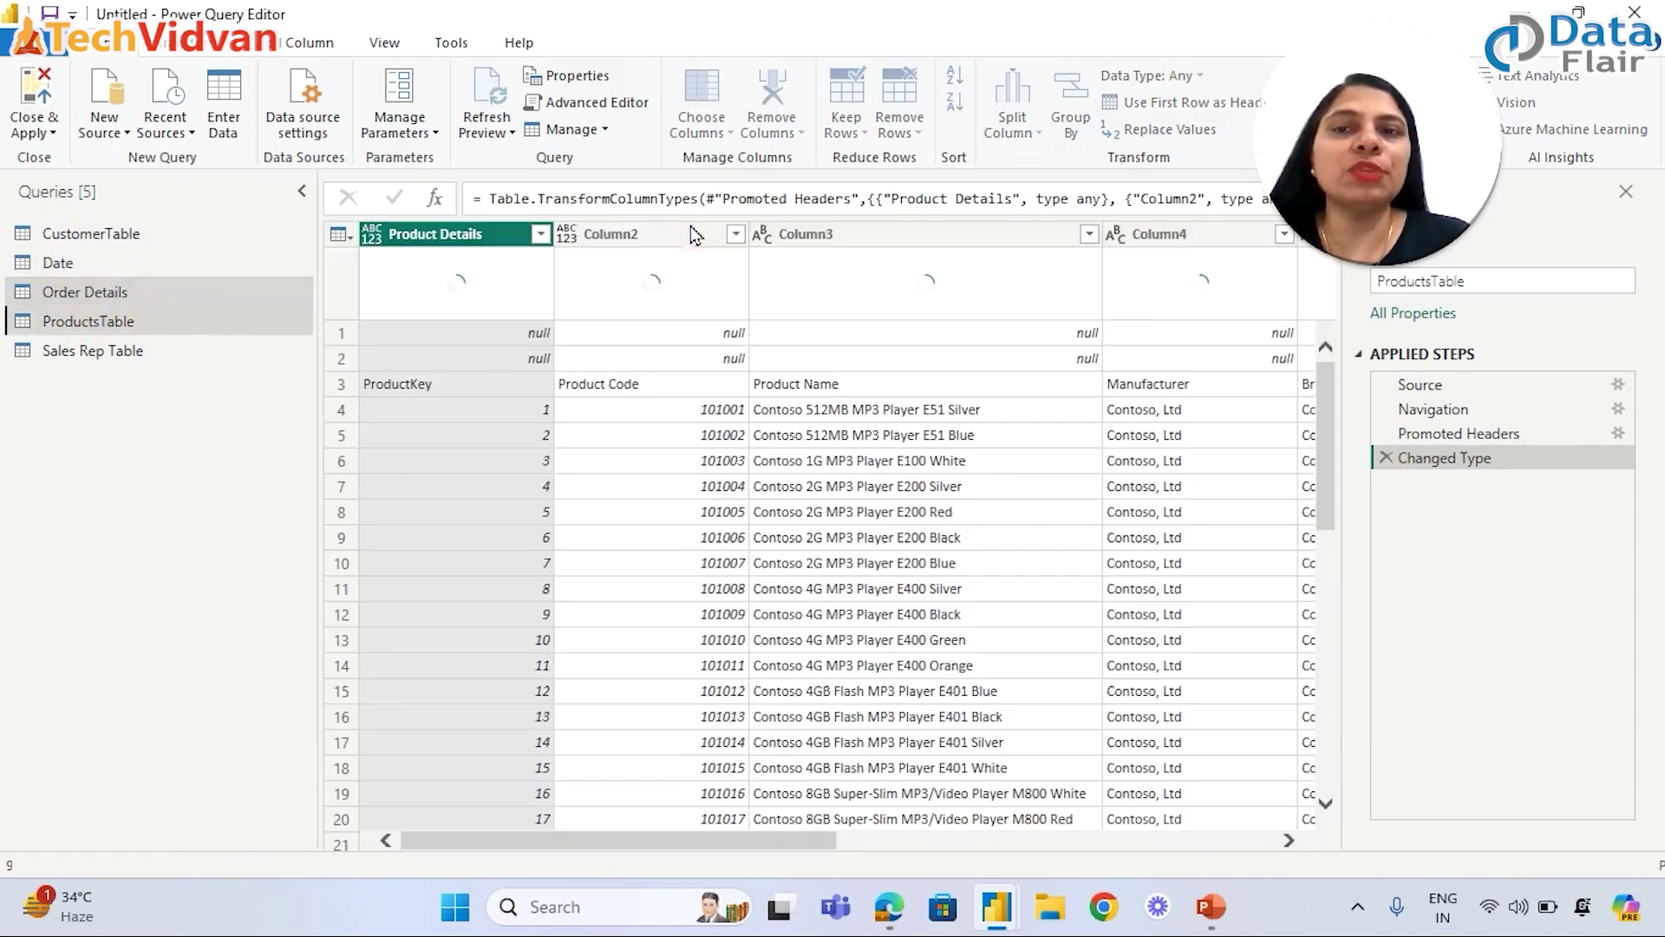
click(120, 238)
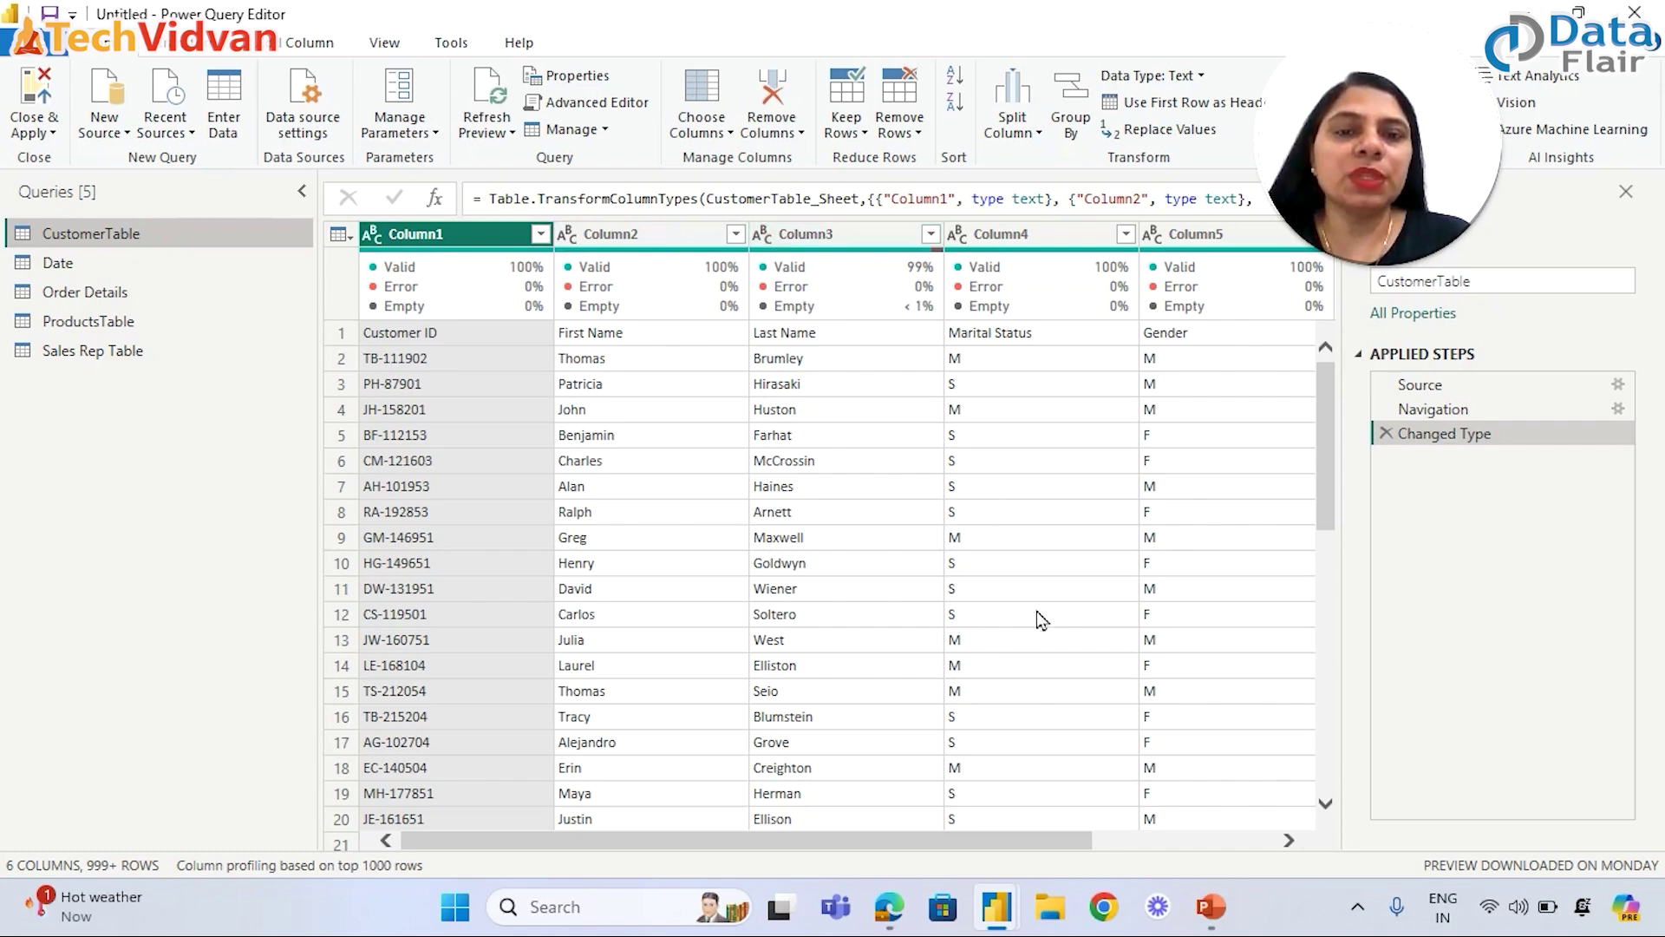
Switch to the earlier Untitled - Power BI Desktop report window from the taskbar
mouse_move(1006, 914)
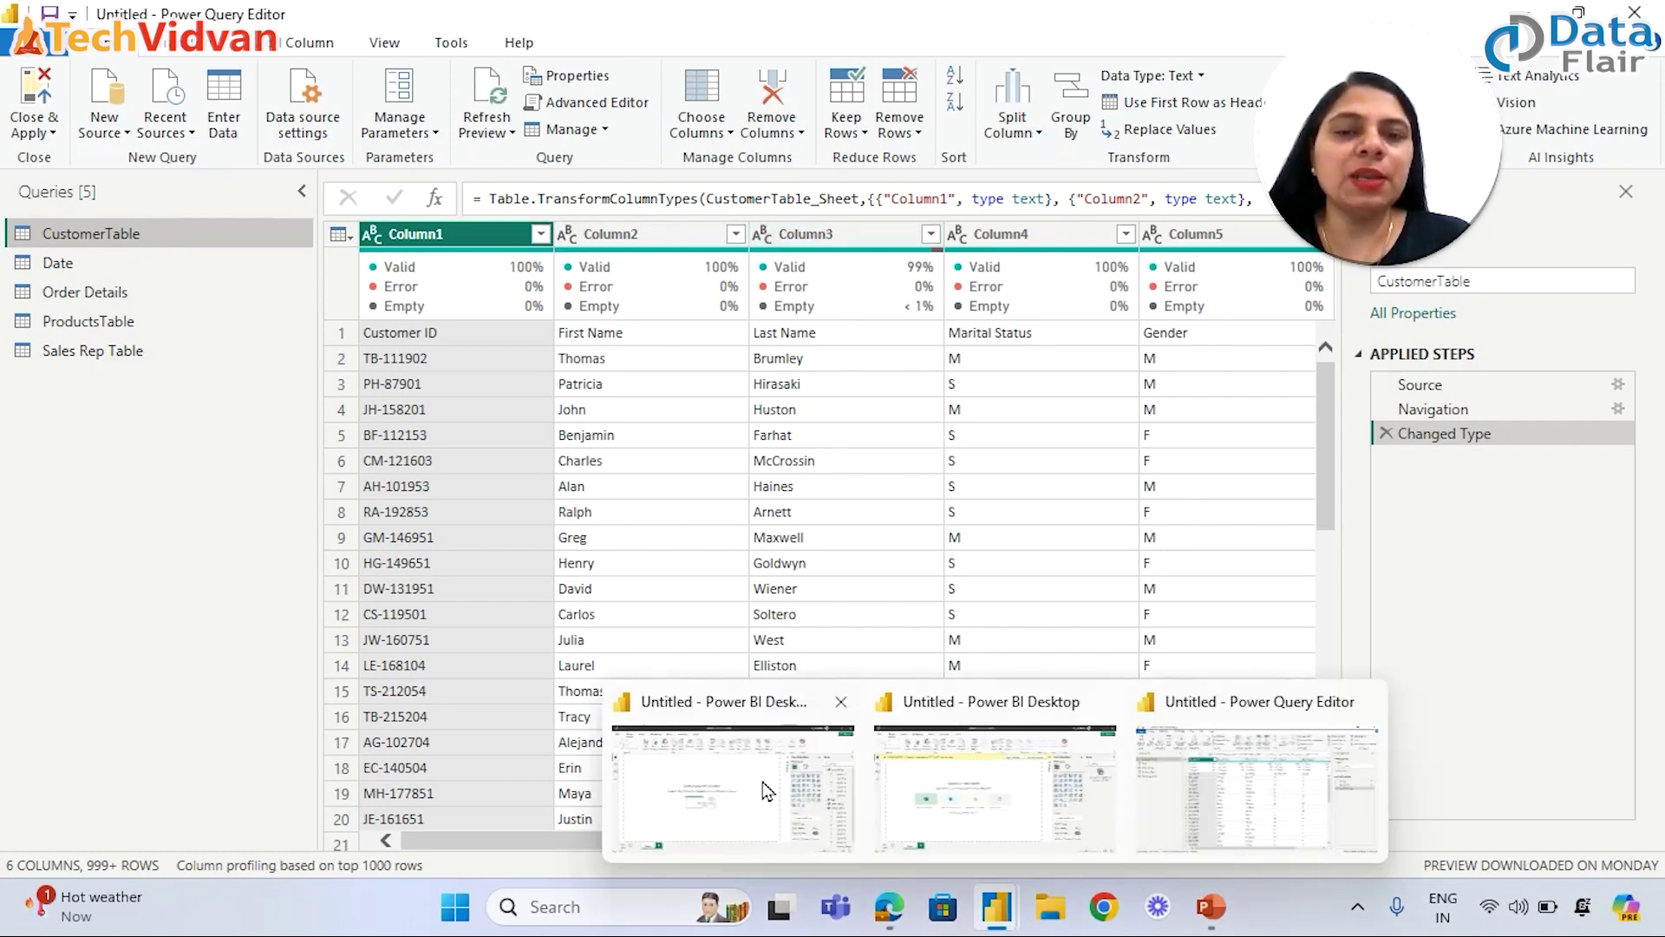
click(930, 818)
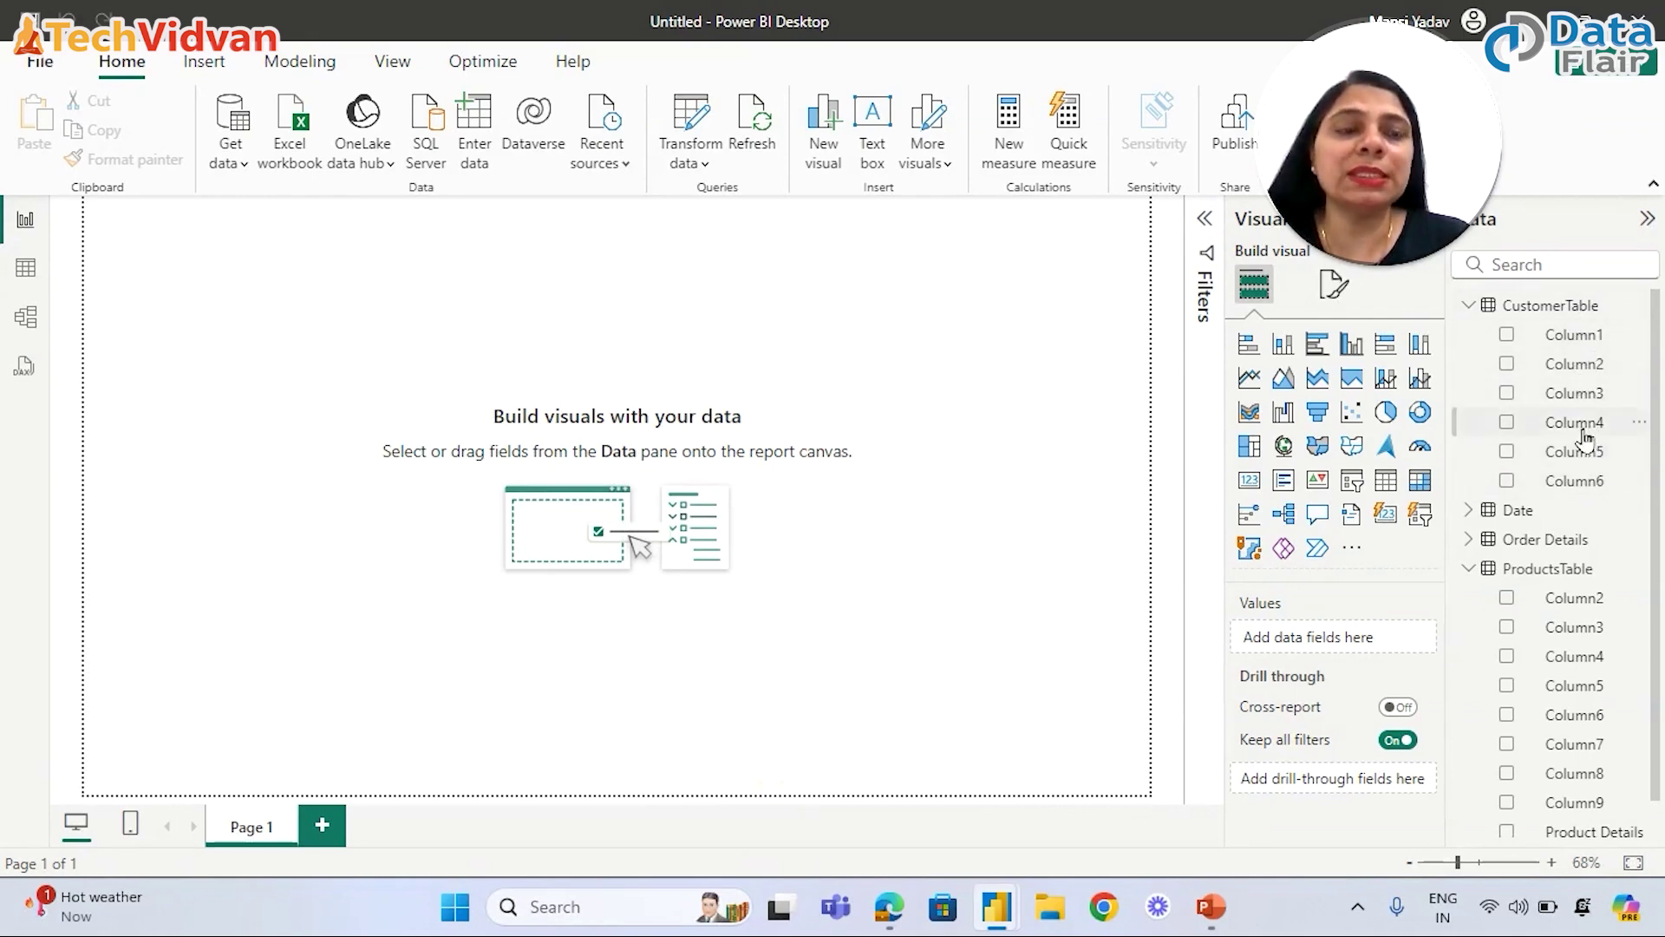
Back in Power Query Editor, turn off Column quality and promote CustomerTable's first row to headers
mouse_move(1011, 897)
click(1223, 775)
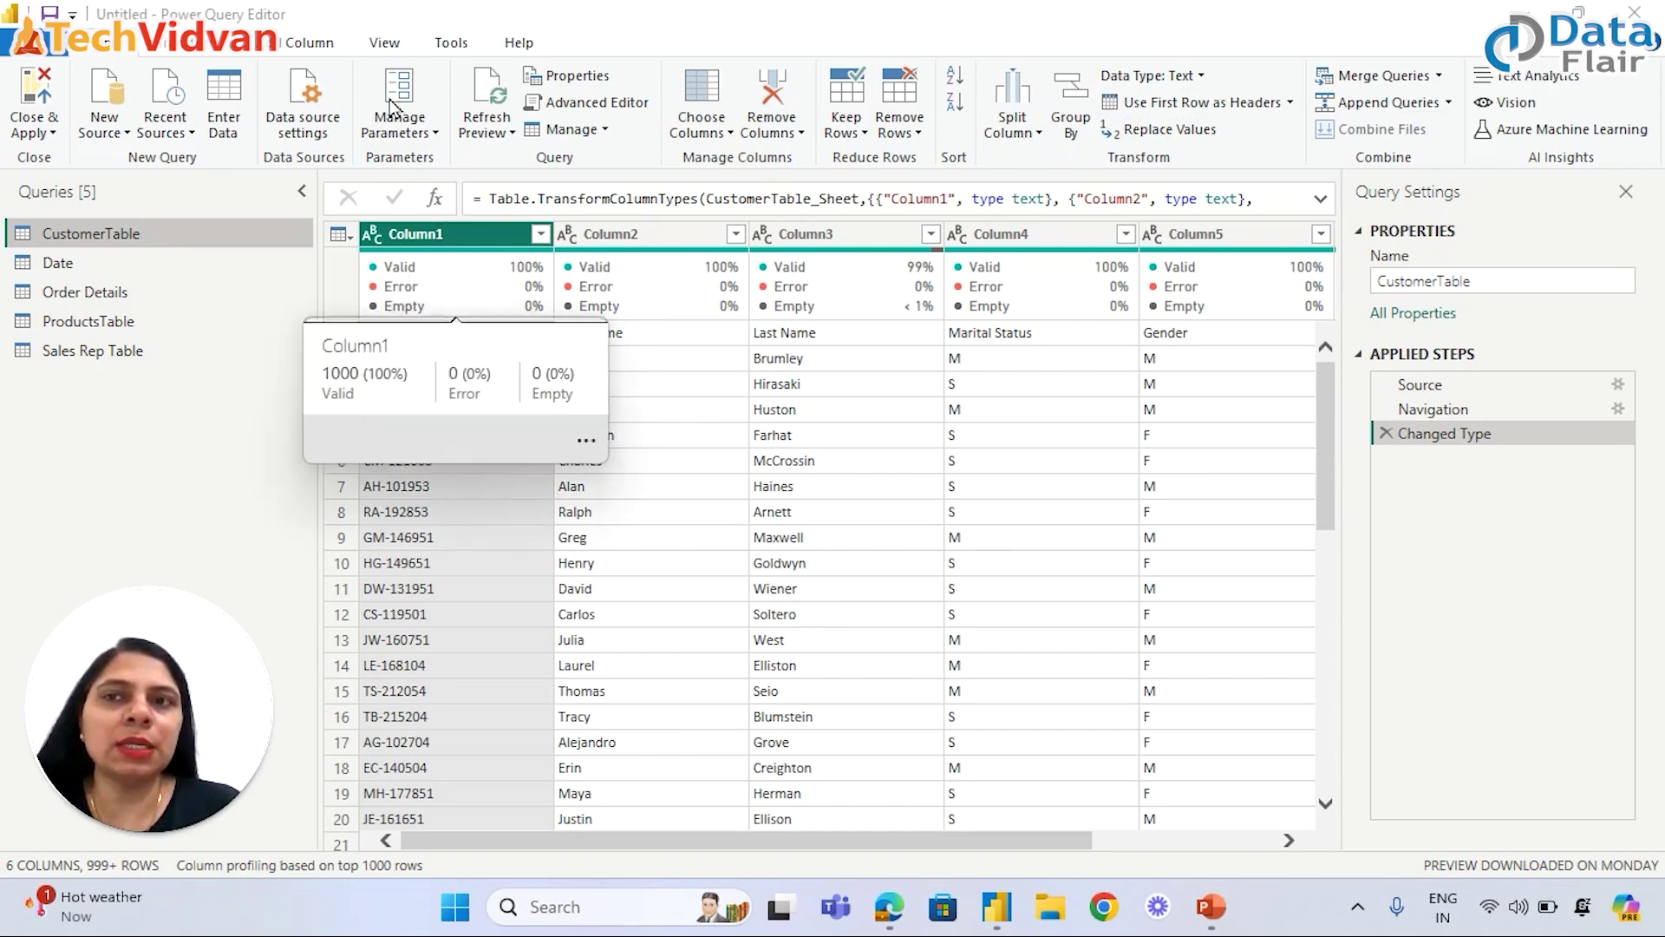
click(387, 51)
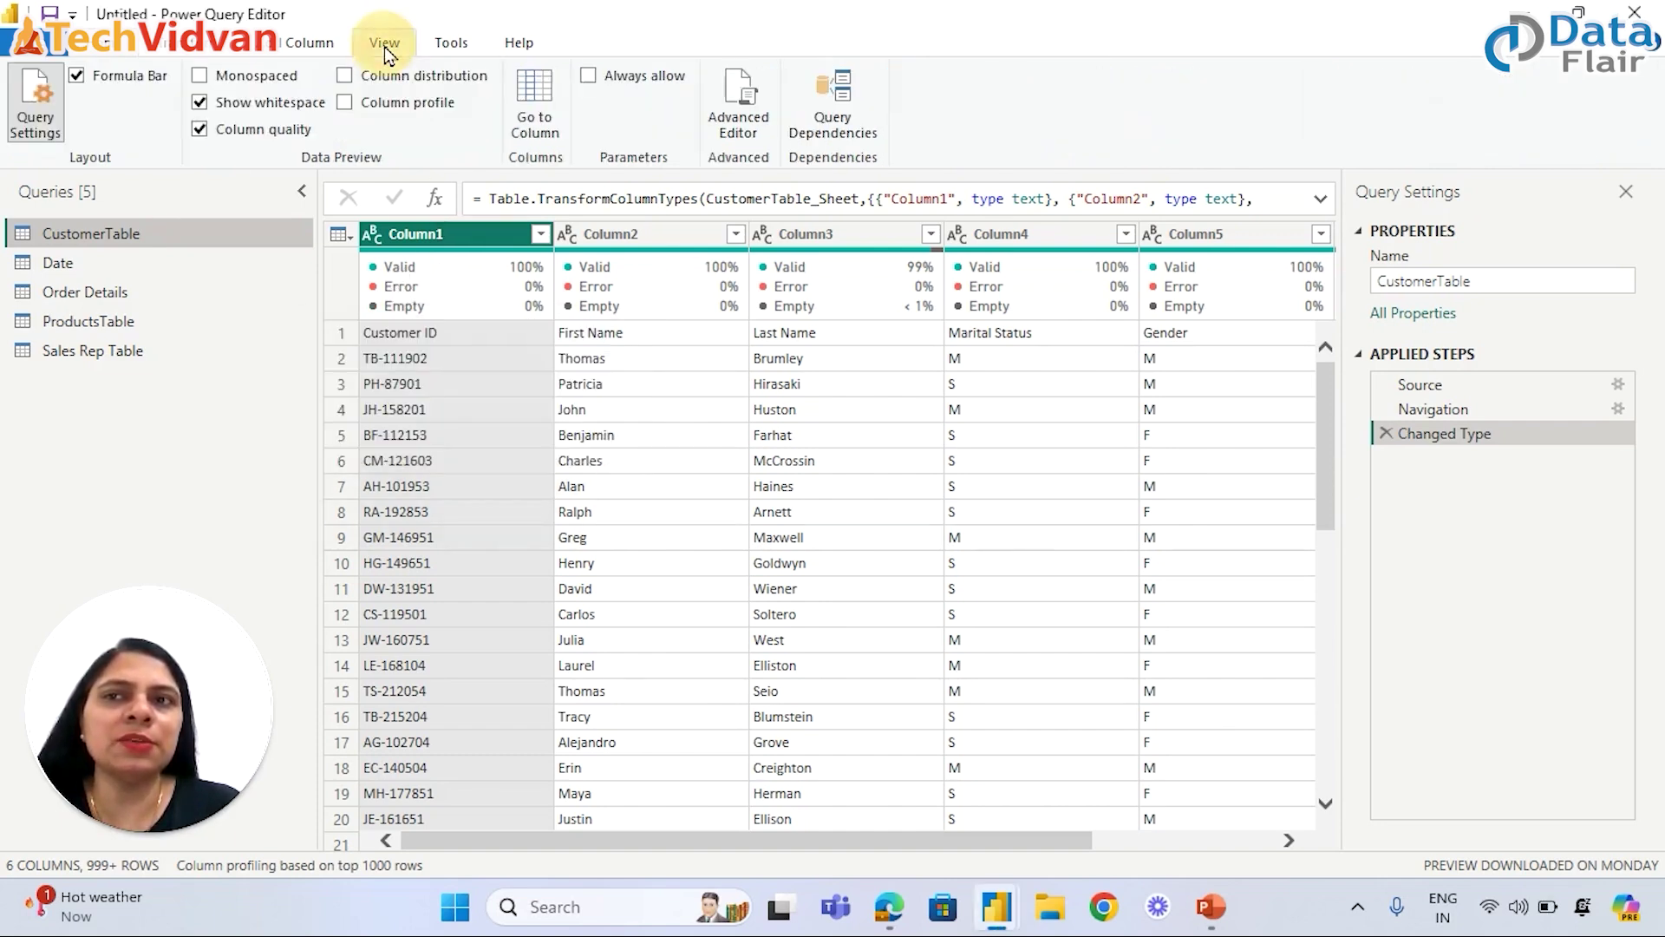
click(200, 130)
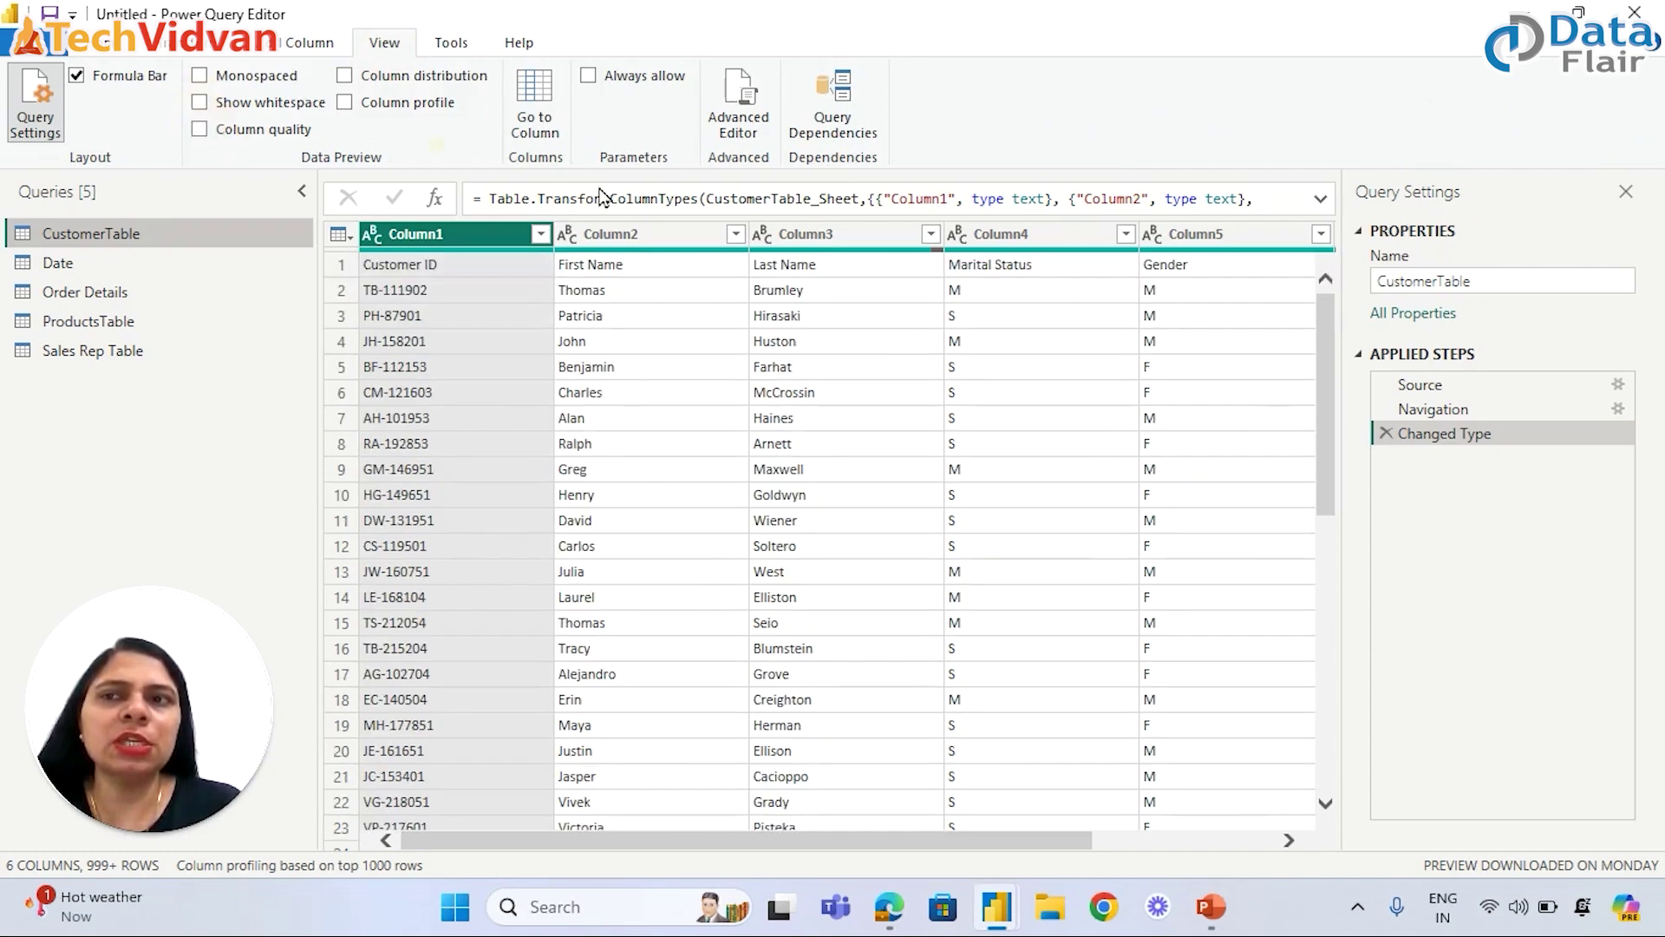
click(119, 47)
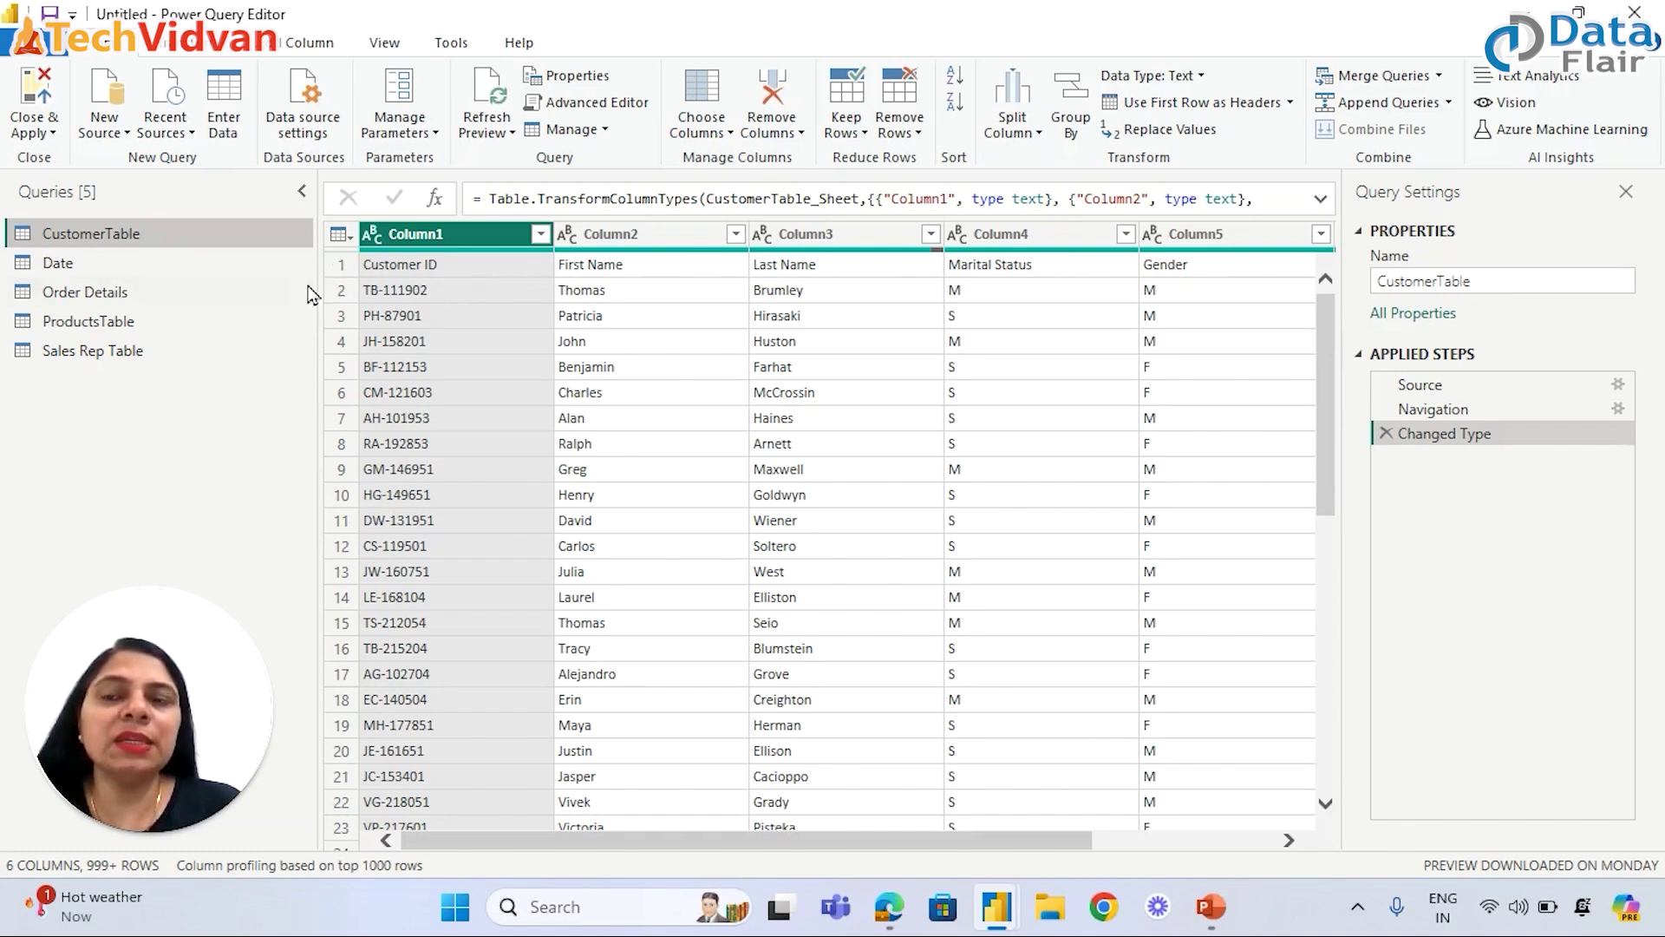
click(1235, 108)
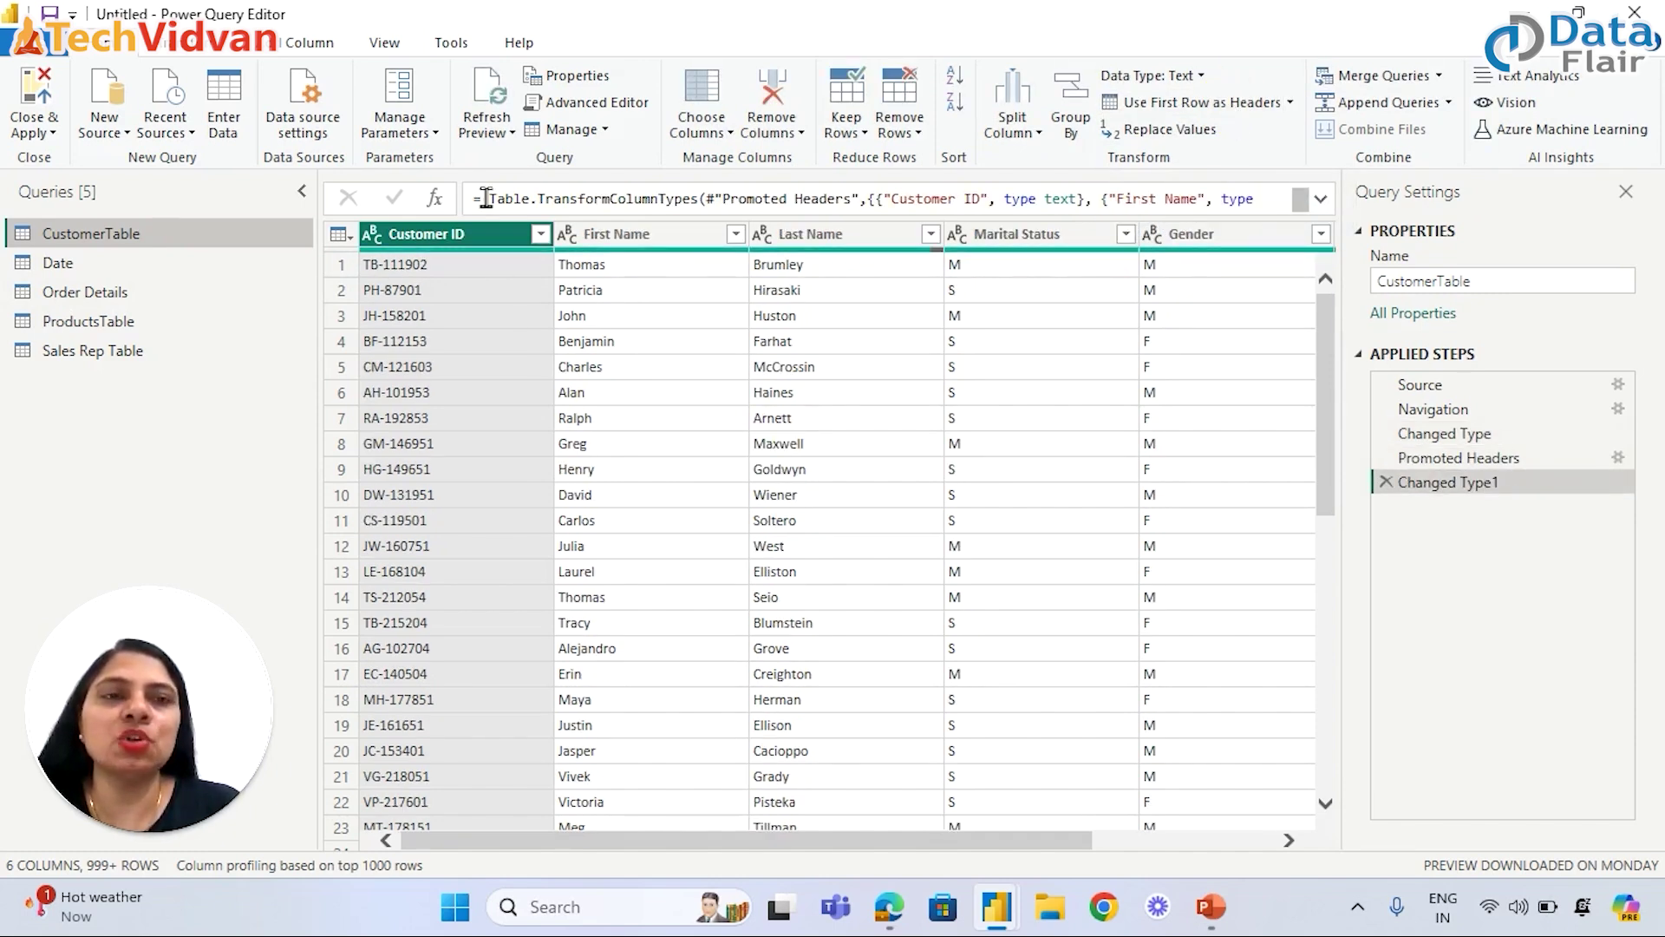
Promote Sales Rep Table's first row to headers, giving Person, Email ID and Region
click(54, 268)
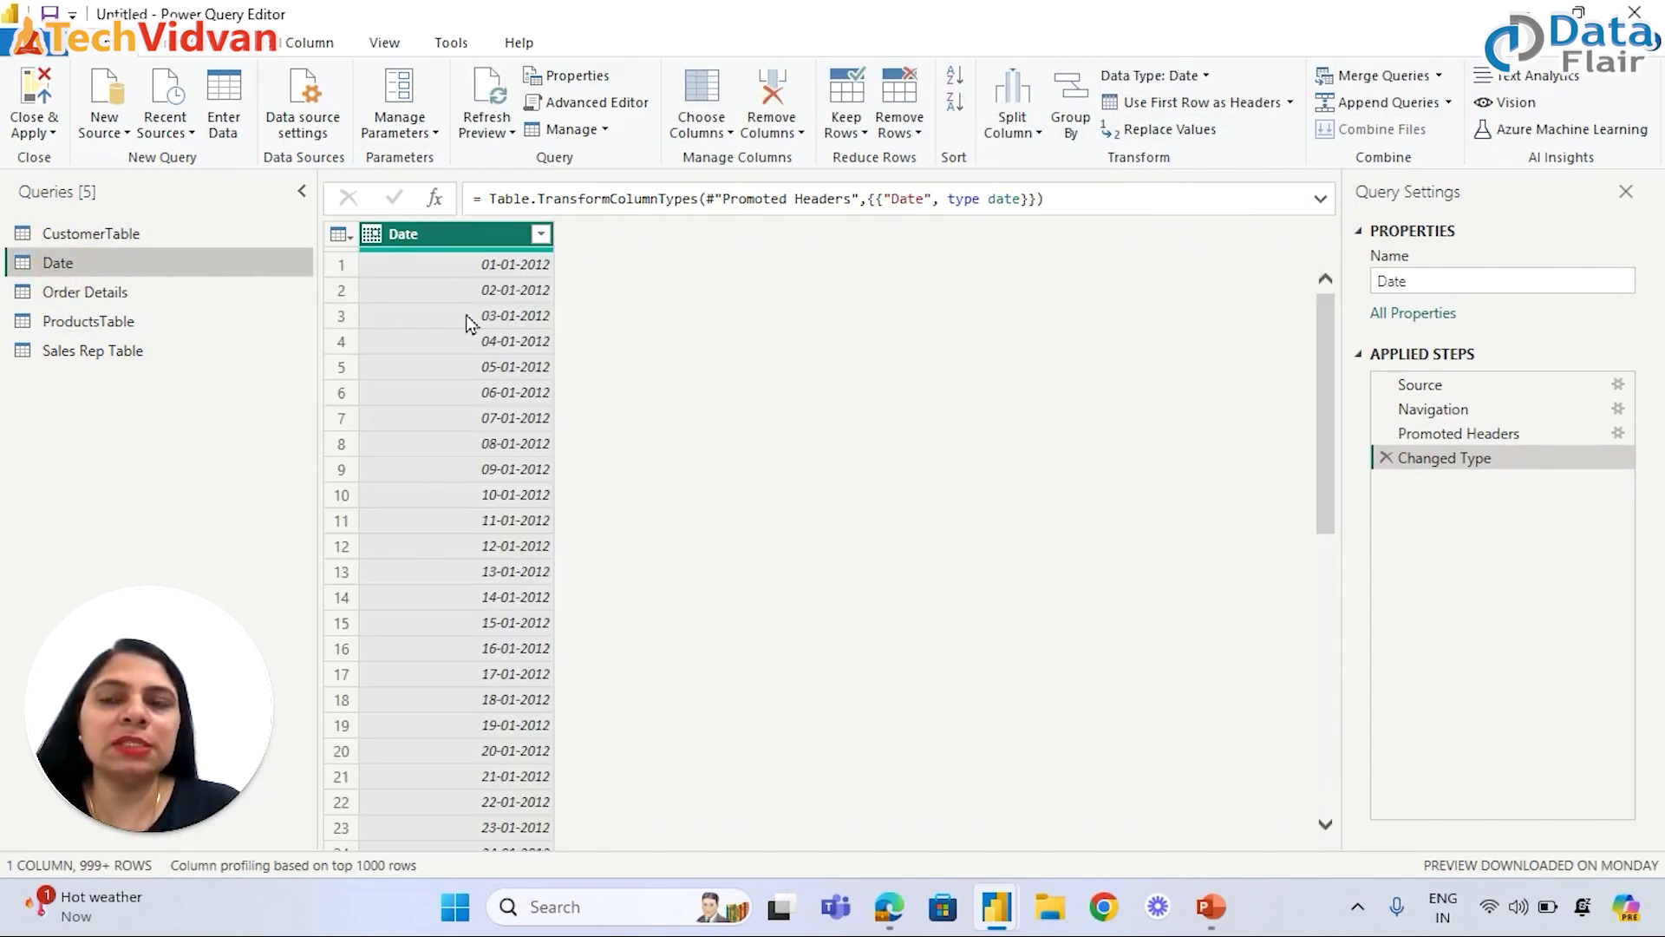
click(103, 288)
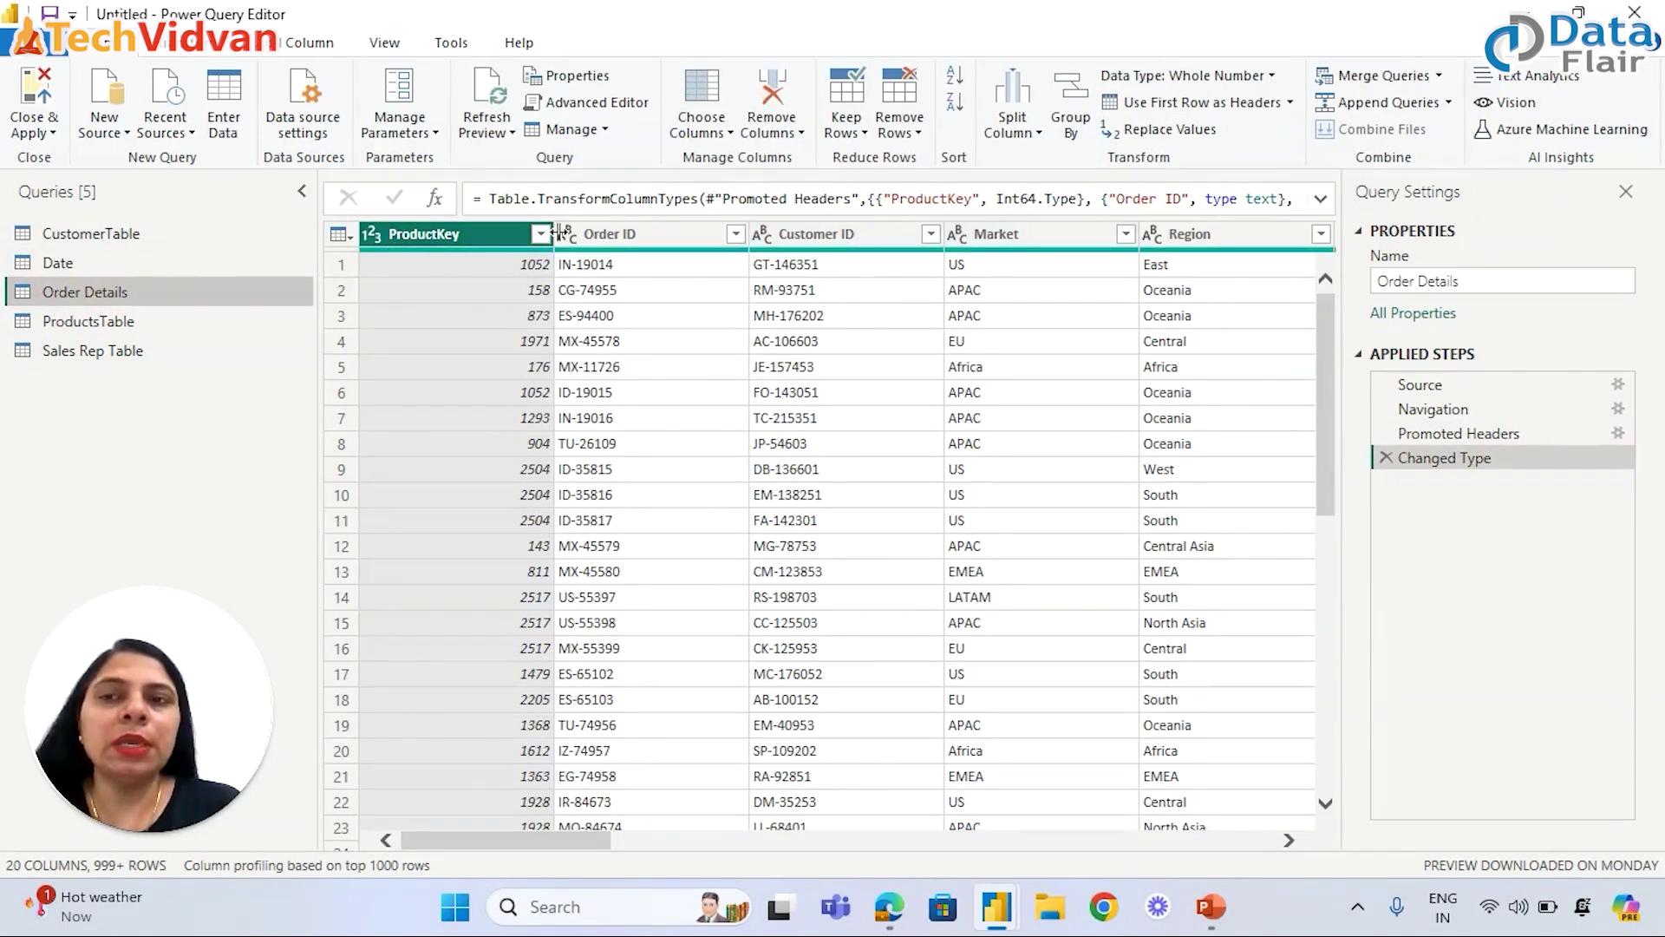
click(84, 323)
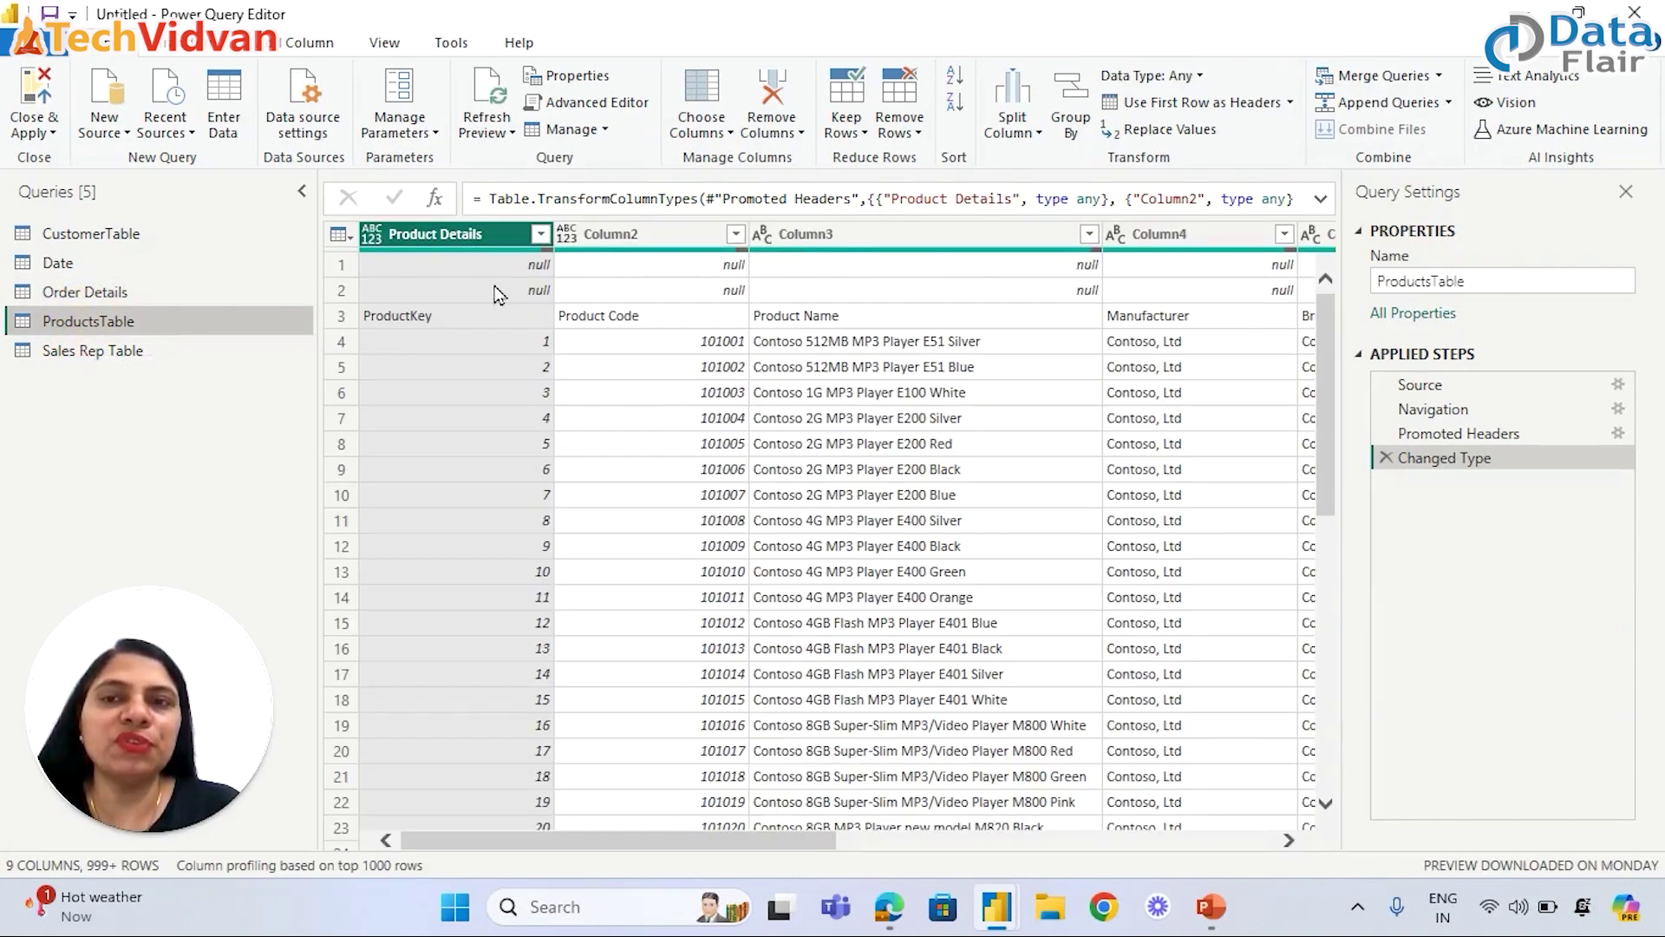
click(130, 356)
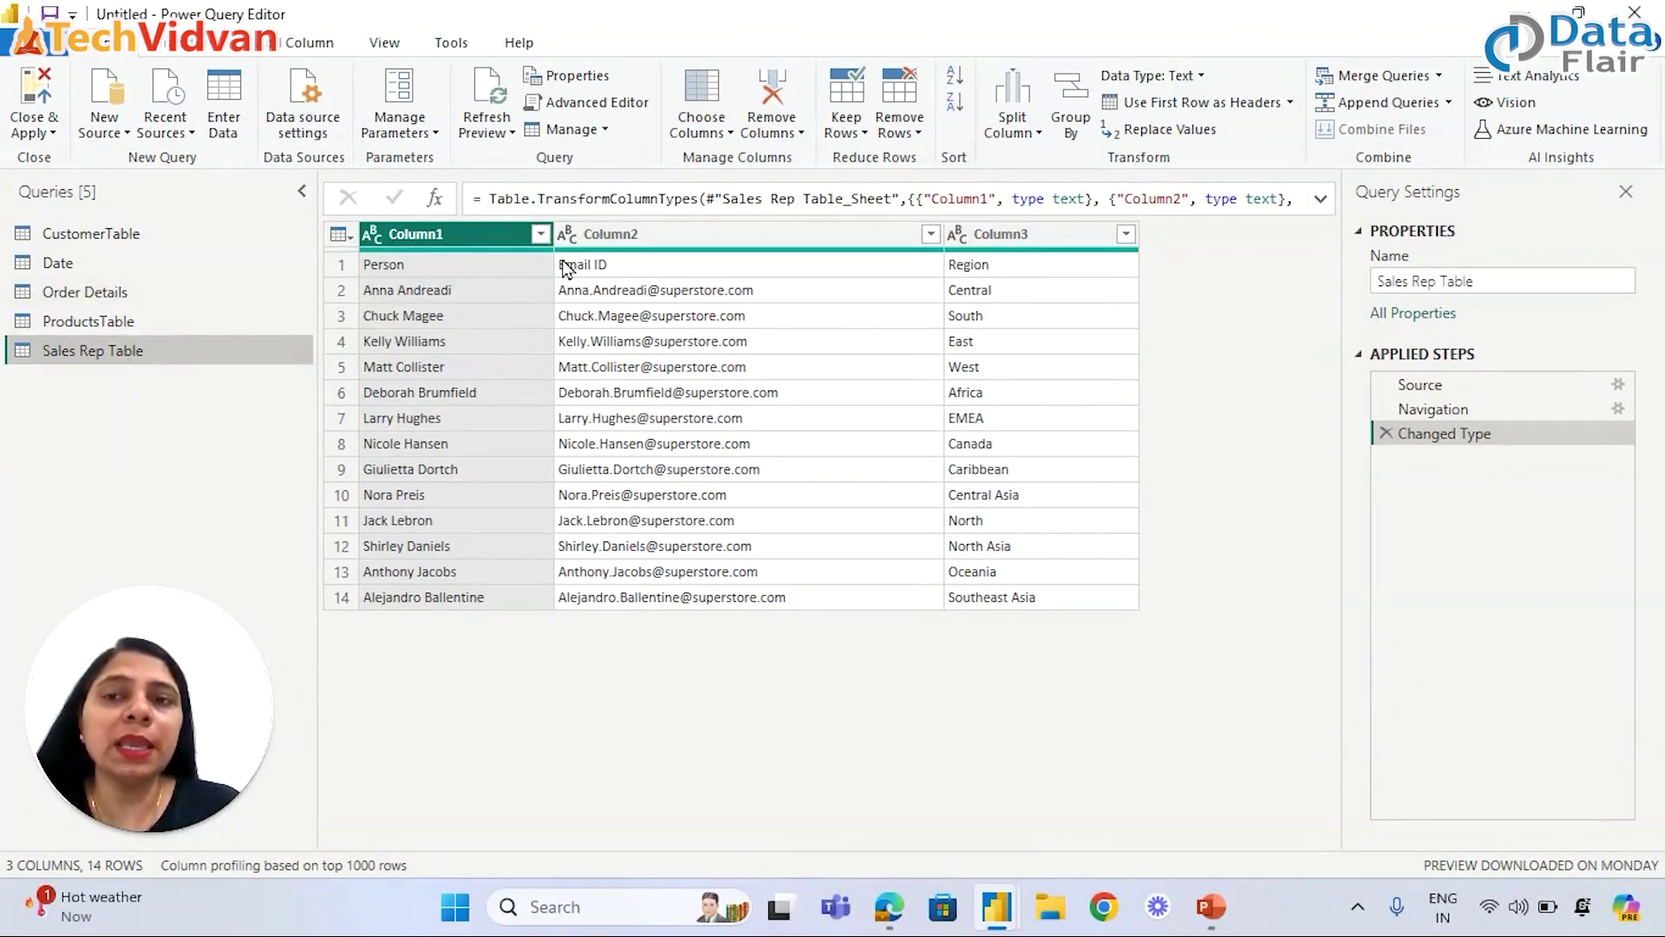
click(1190, 102)
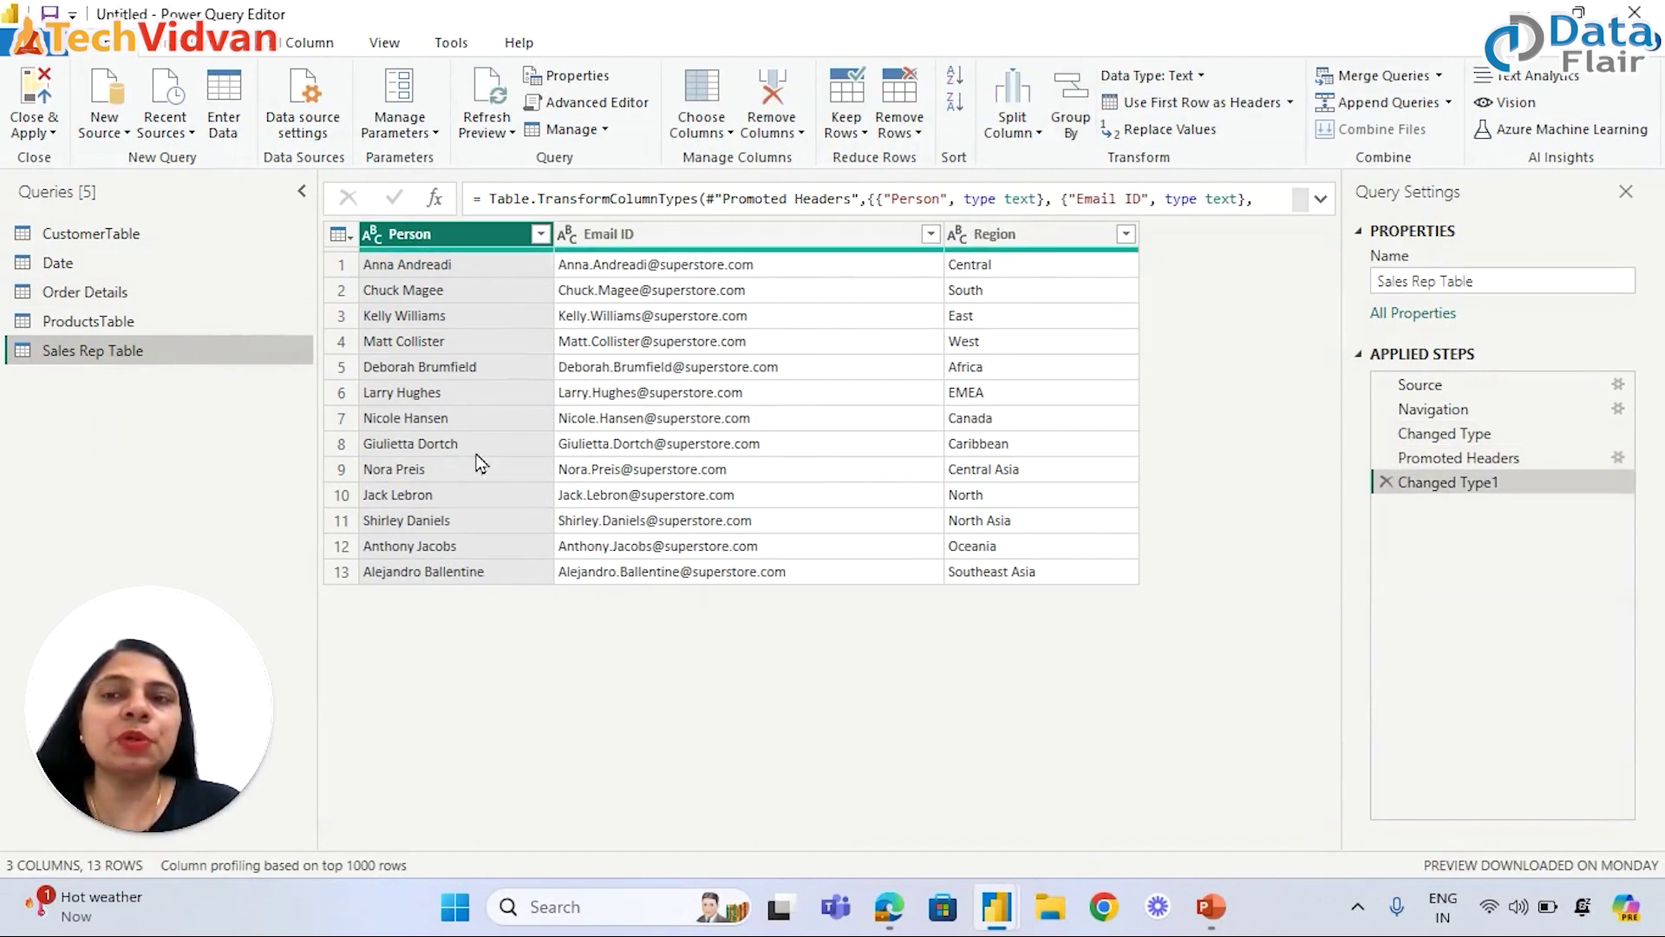
click(94, 323)
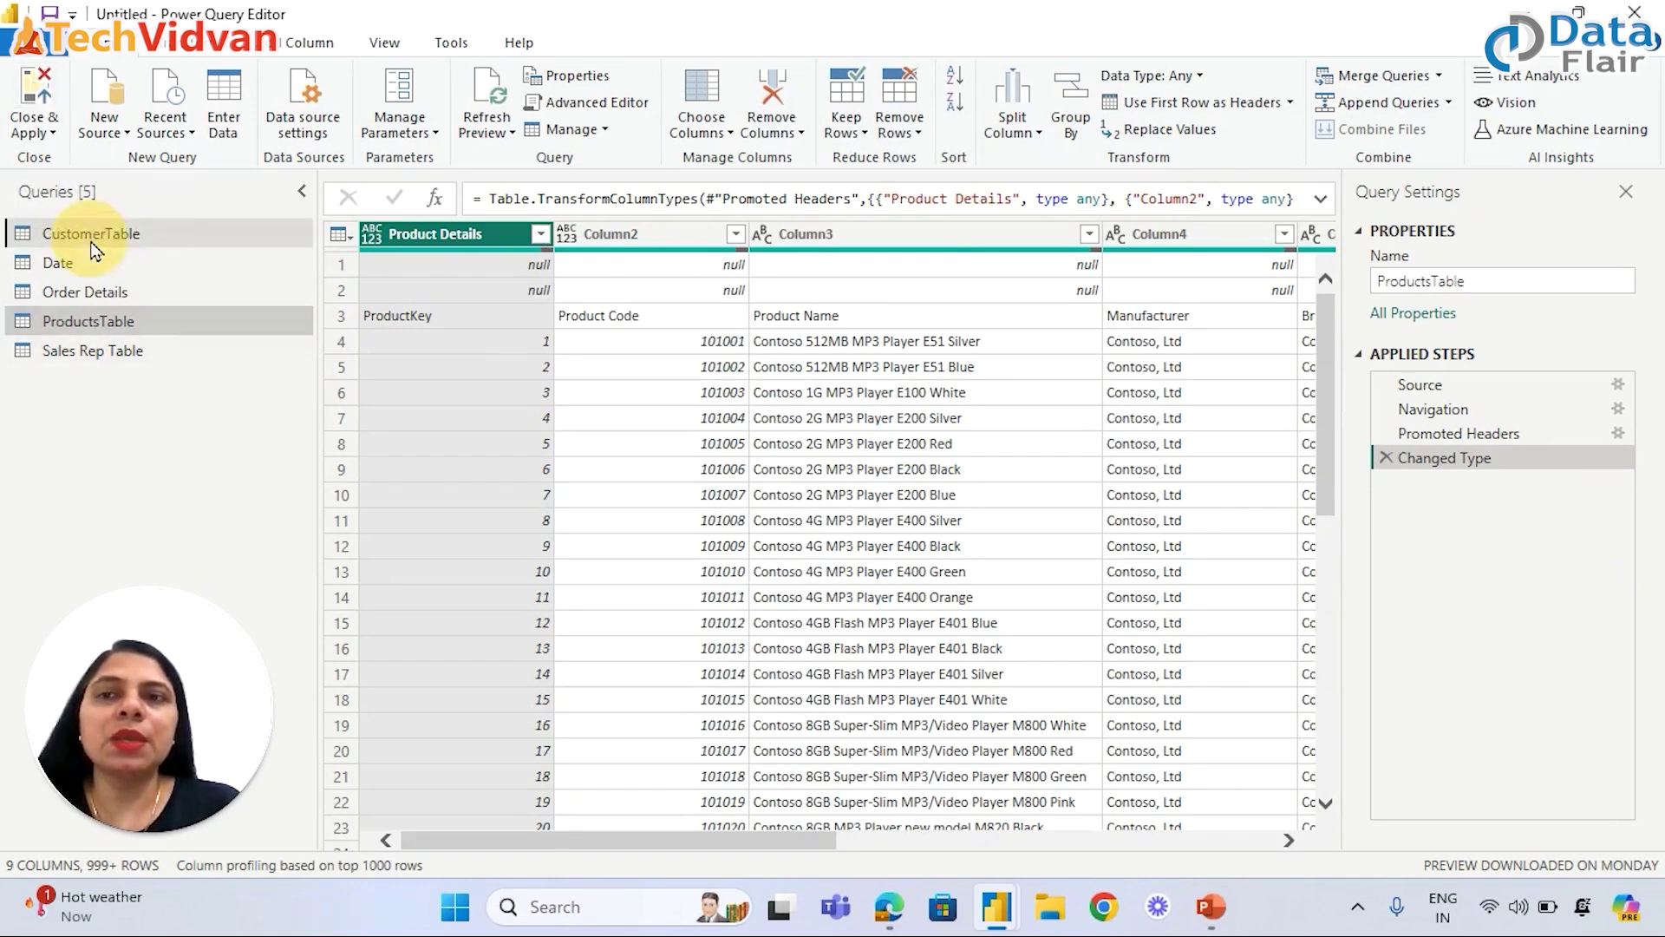
Select CustomerTable and apply the query edits with Close & Apply
click(87, 233)
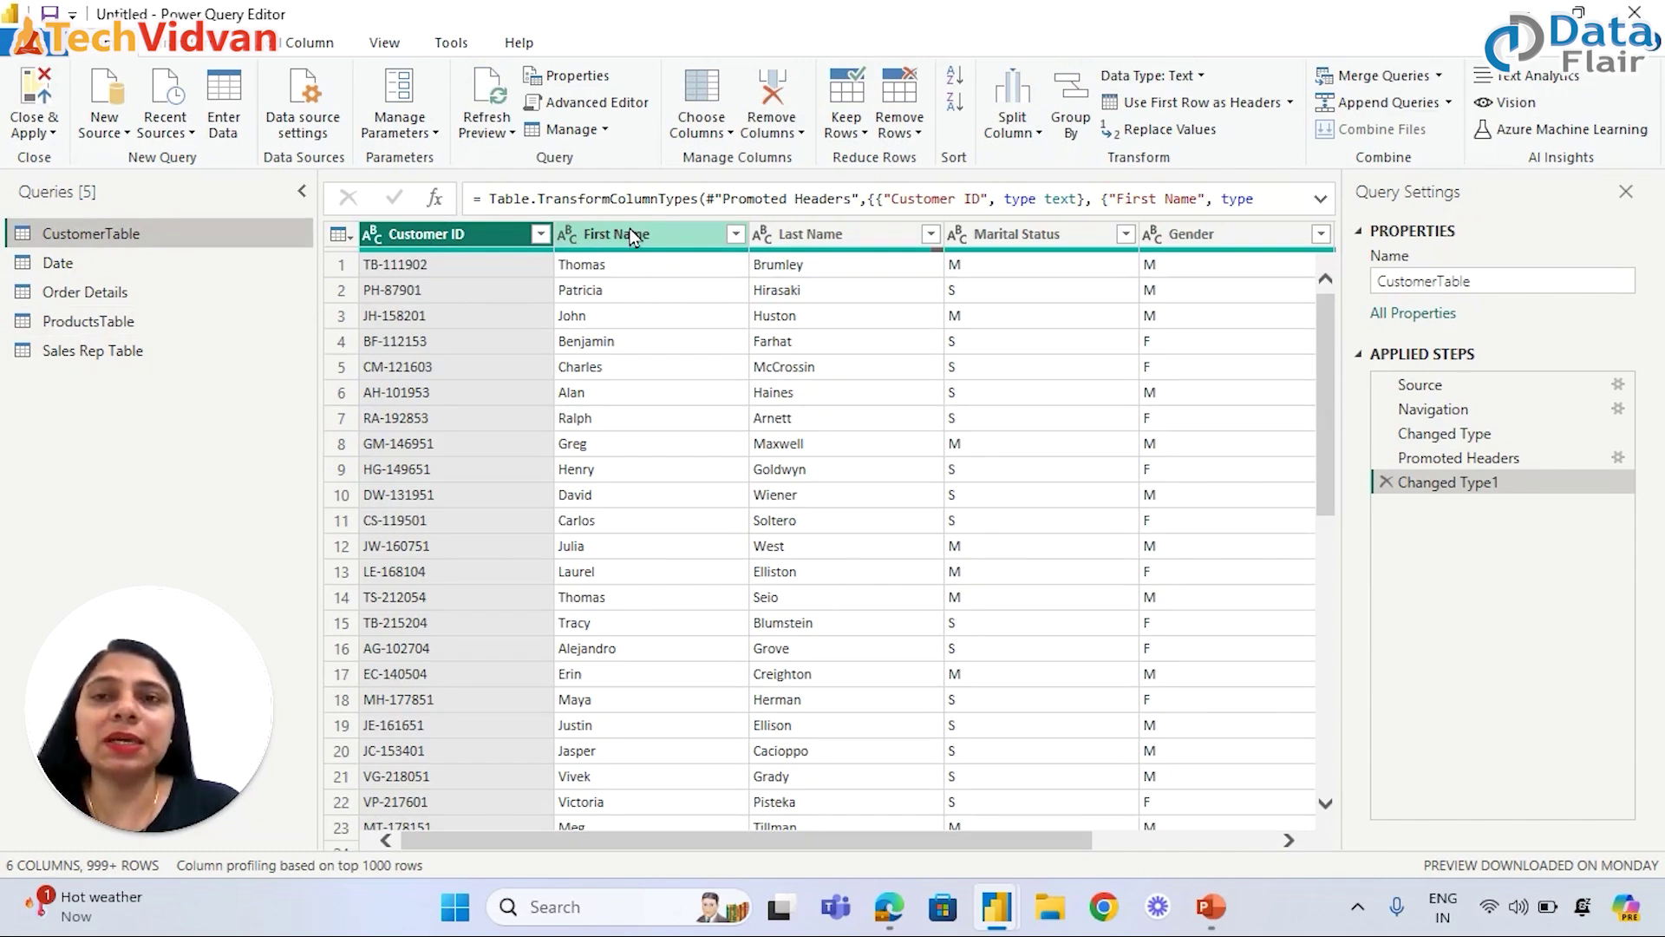
click(52, 134)
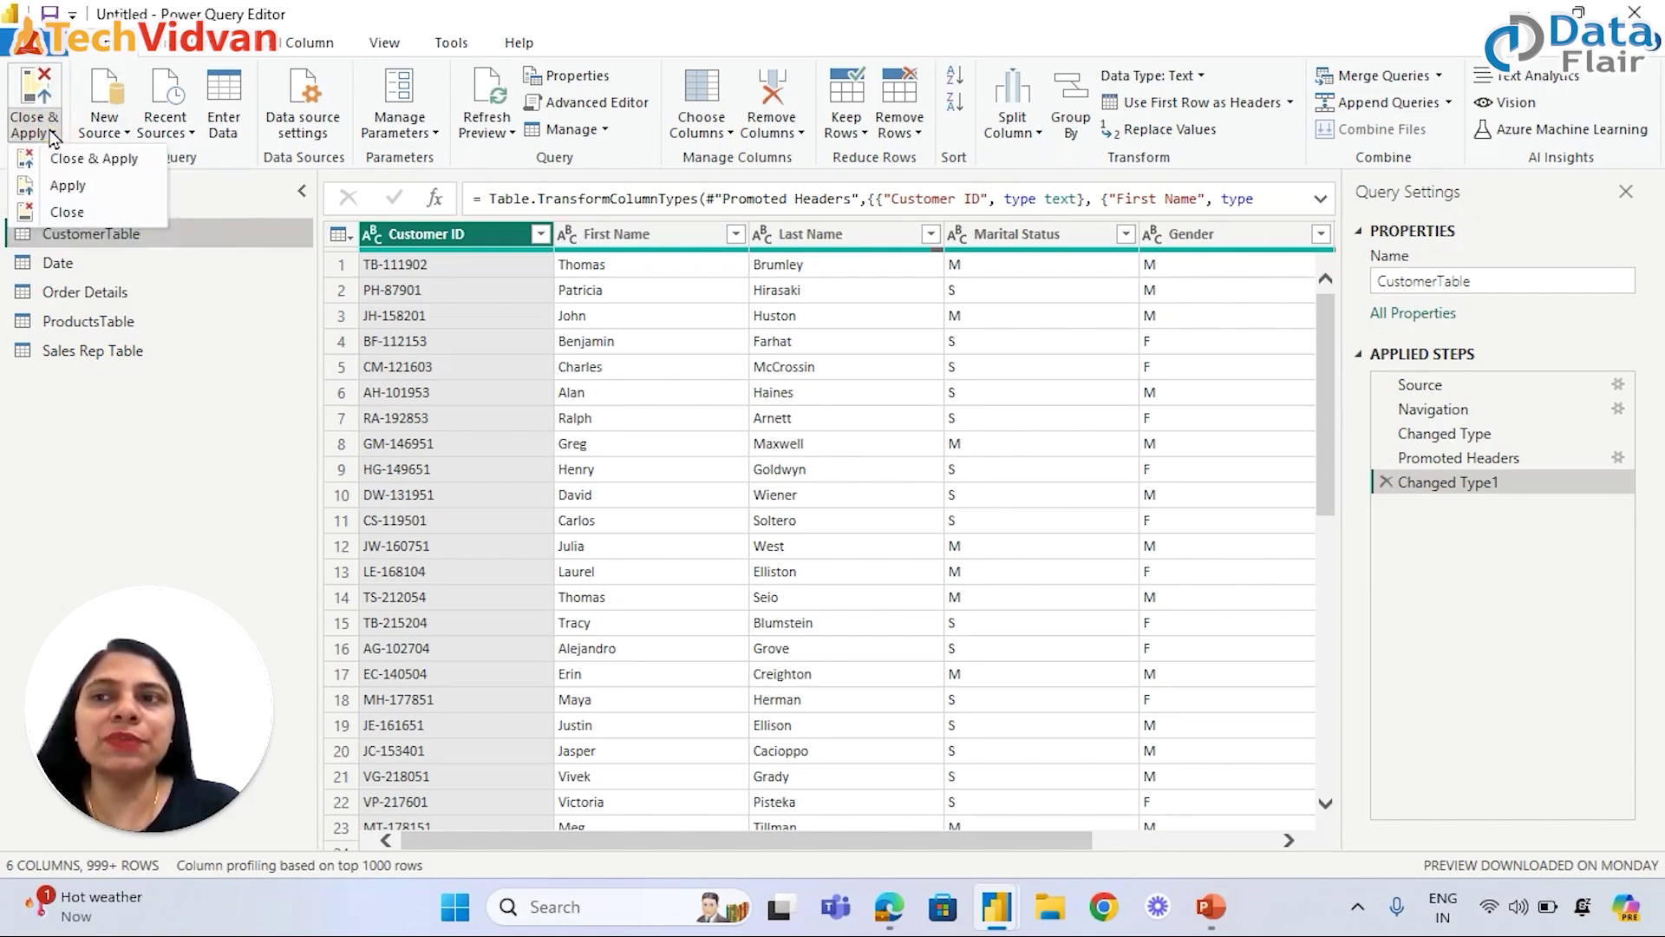
click(27, 94)
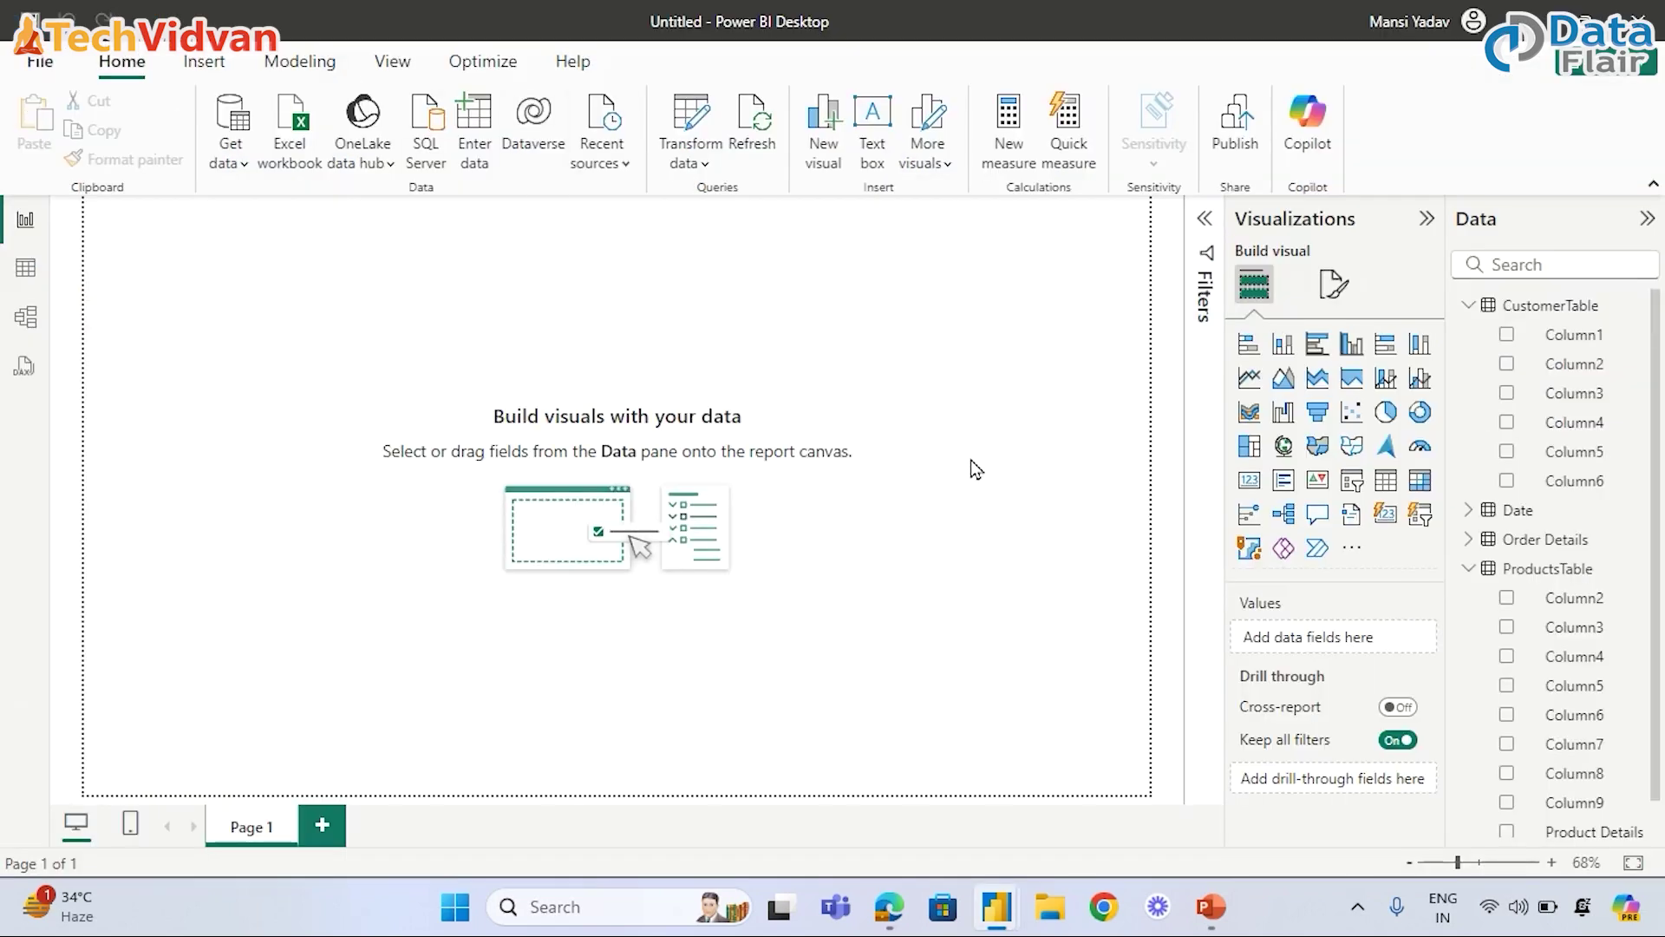
Bring the report window with the pending-changes banner forward so the five tables finish loading
mouse_move(996, 906)
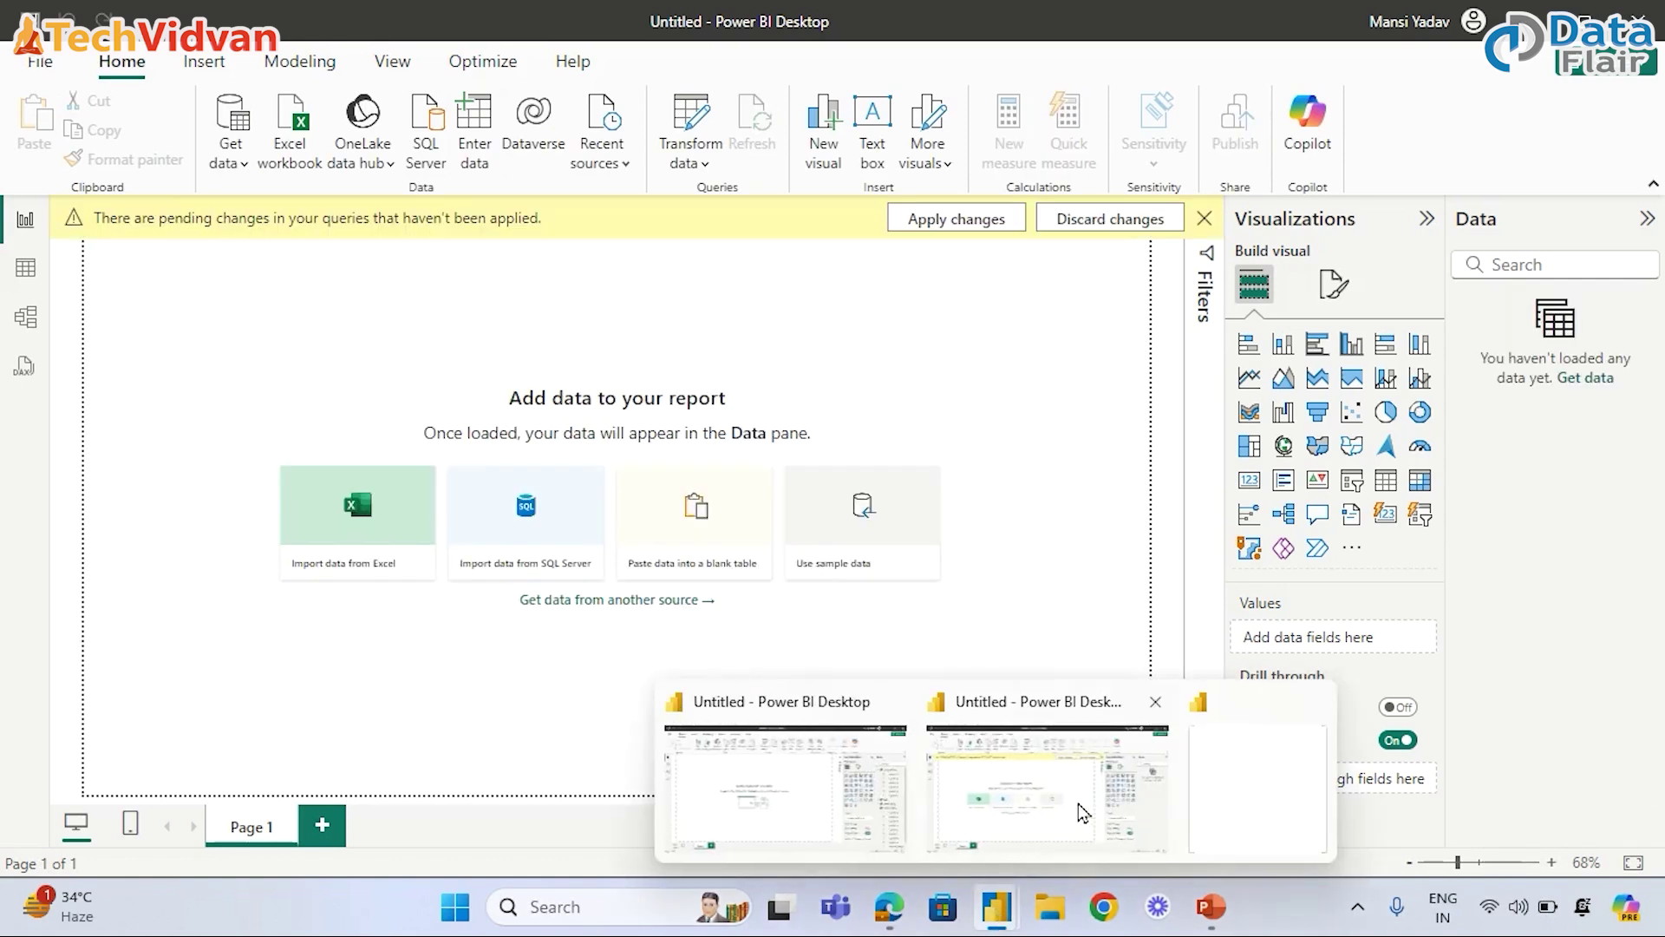
click(1042, 787)
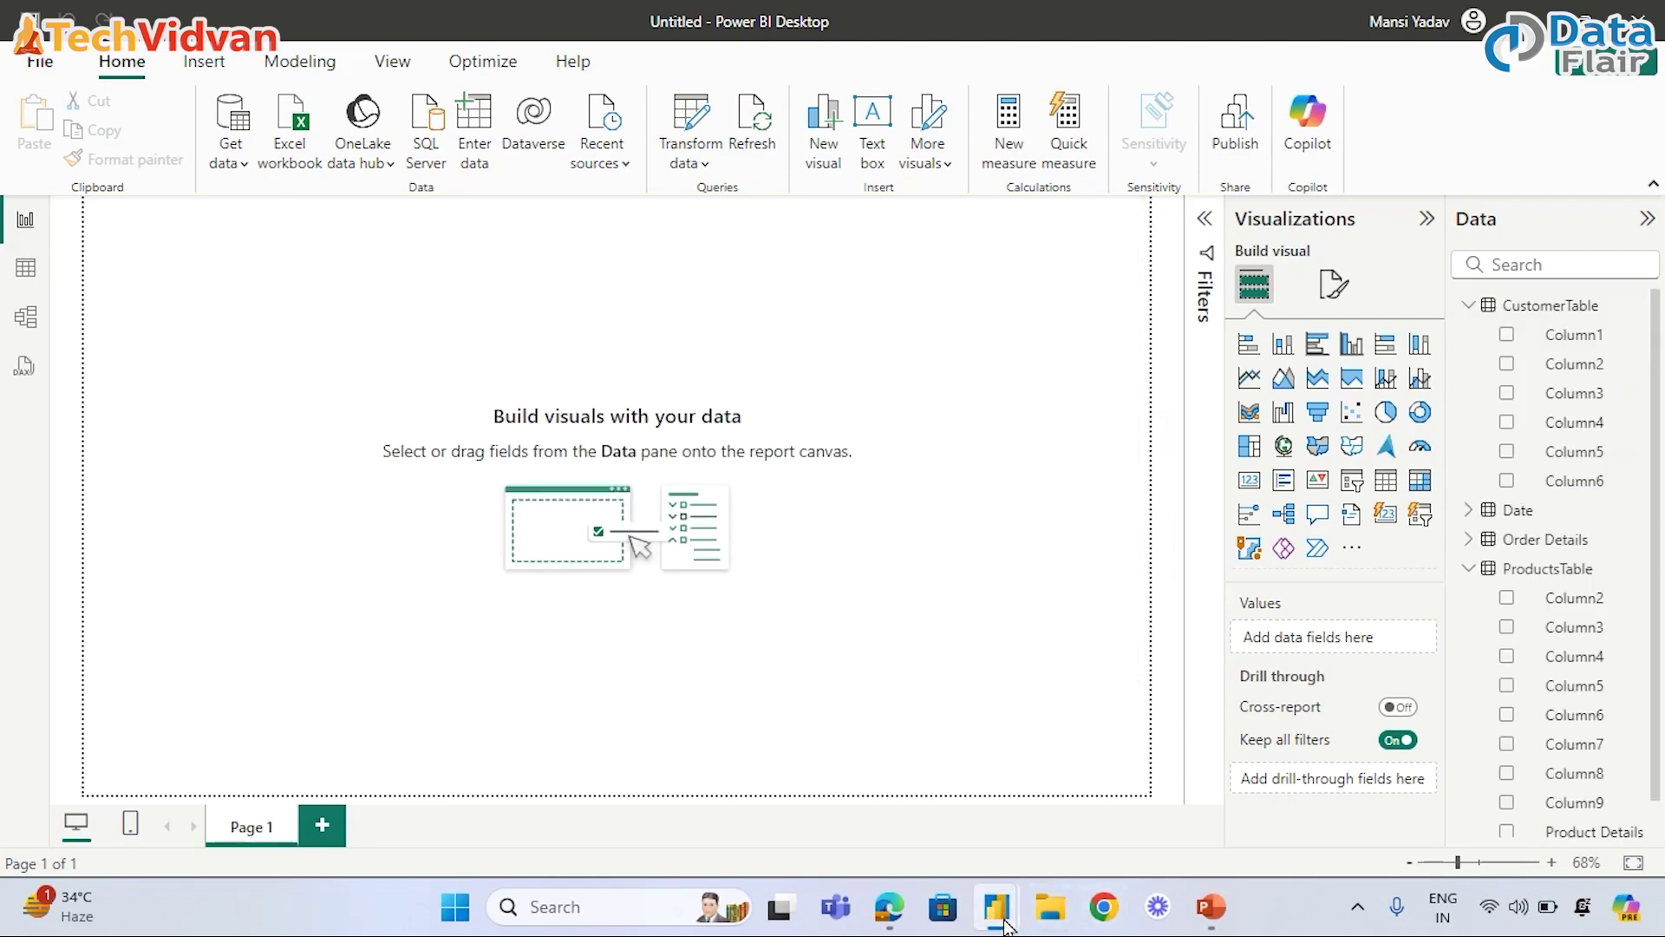
In the updated Power BI window, expand CustomerTable and widen the Data pane to show fields like Customer ID
mouse_move(997, 909)
click(1099, 802)
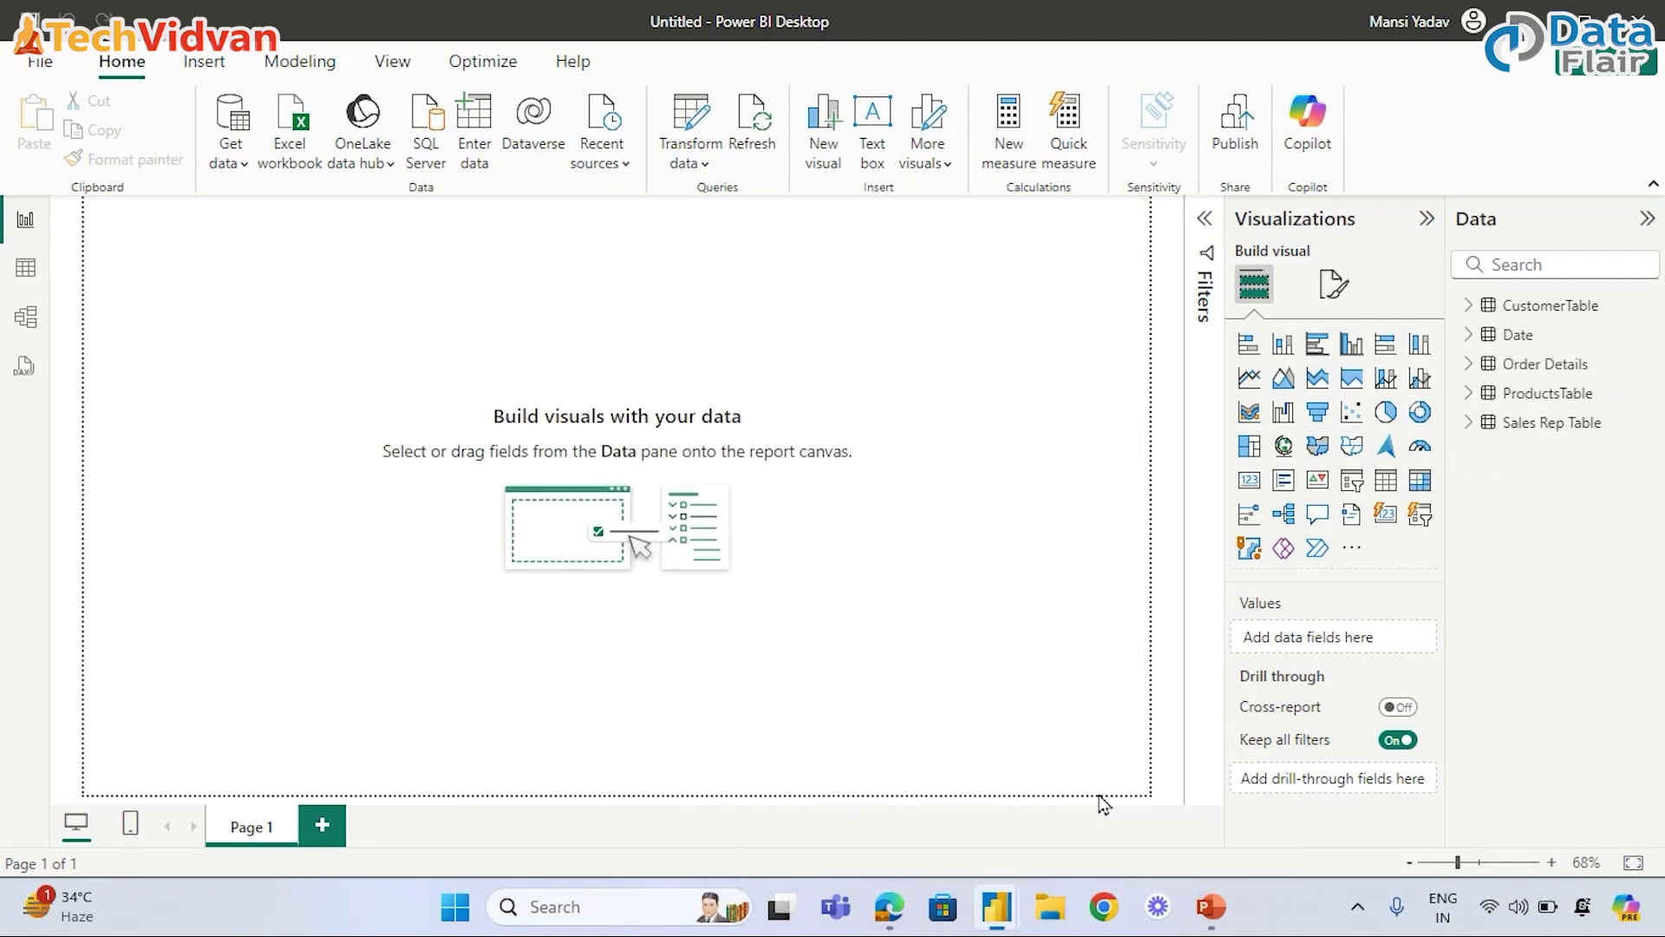
click(1468, 307)
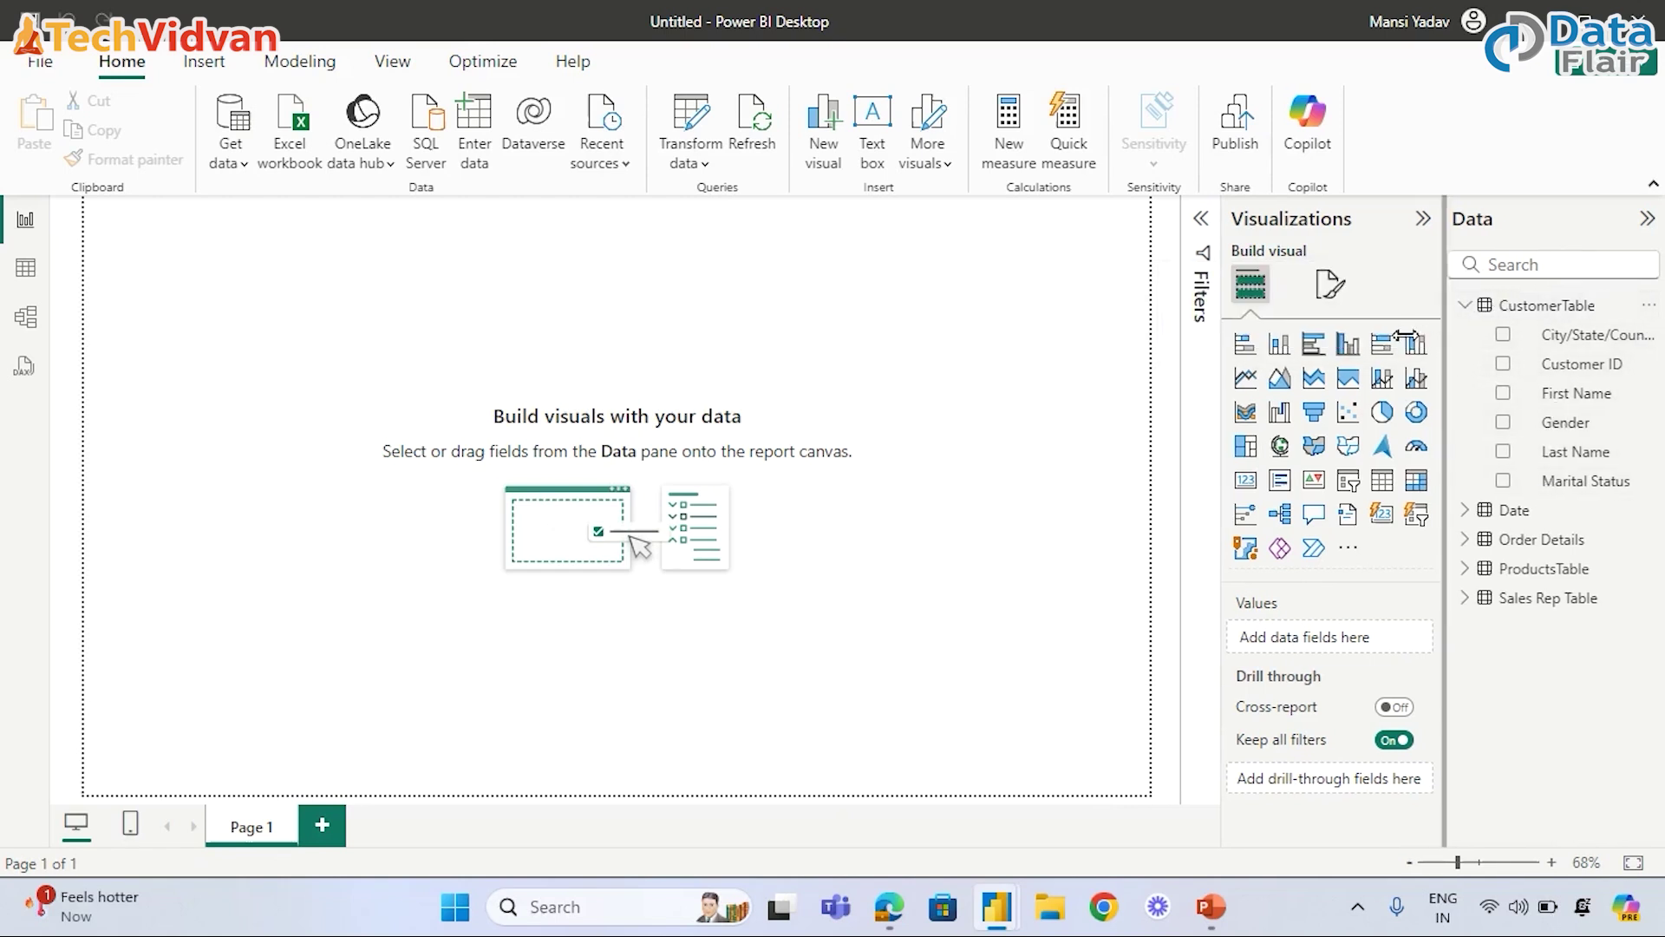
drag(1446, 334, 1369, 335)
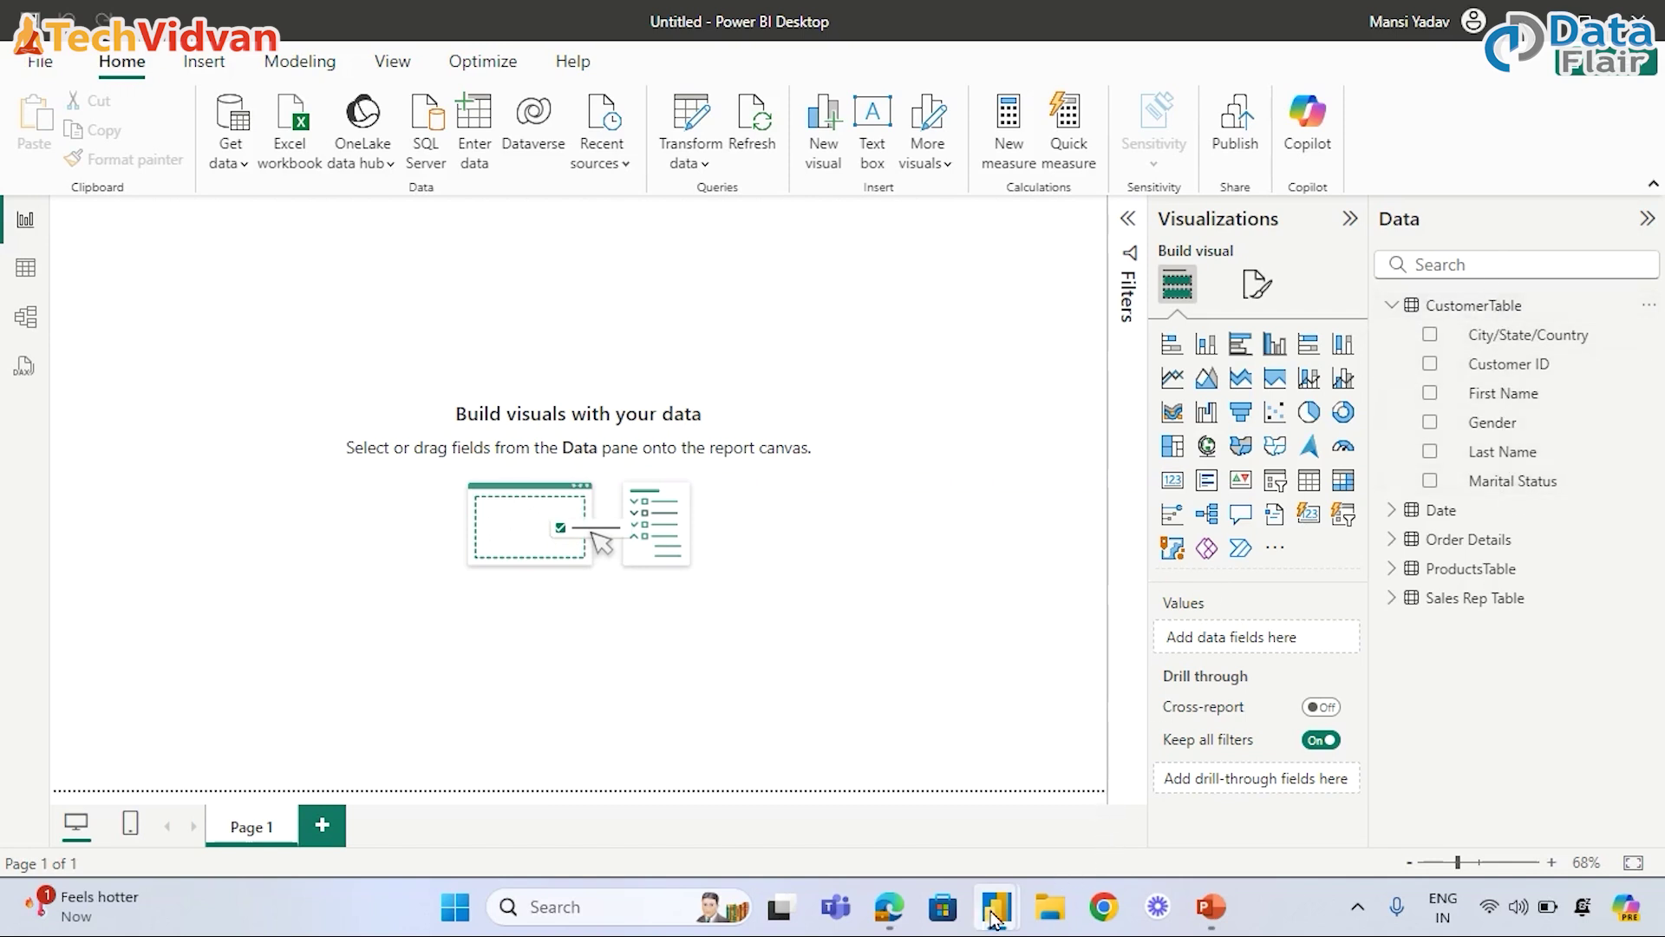
Expand Sales Rep Table to confirm its promoted headers Email ID, Person and Region
mouse_move(995, 918)
click(891, 804)
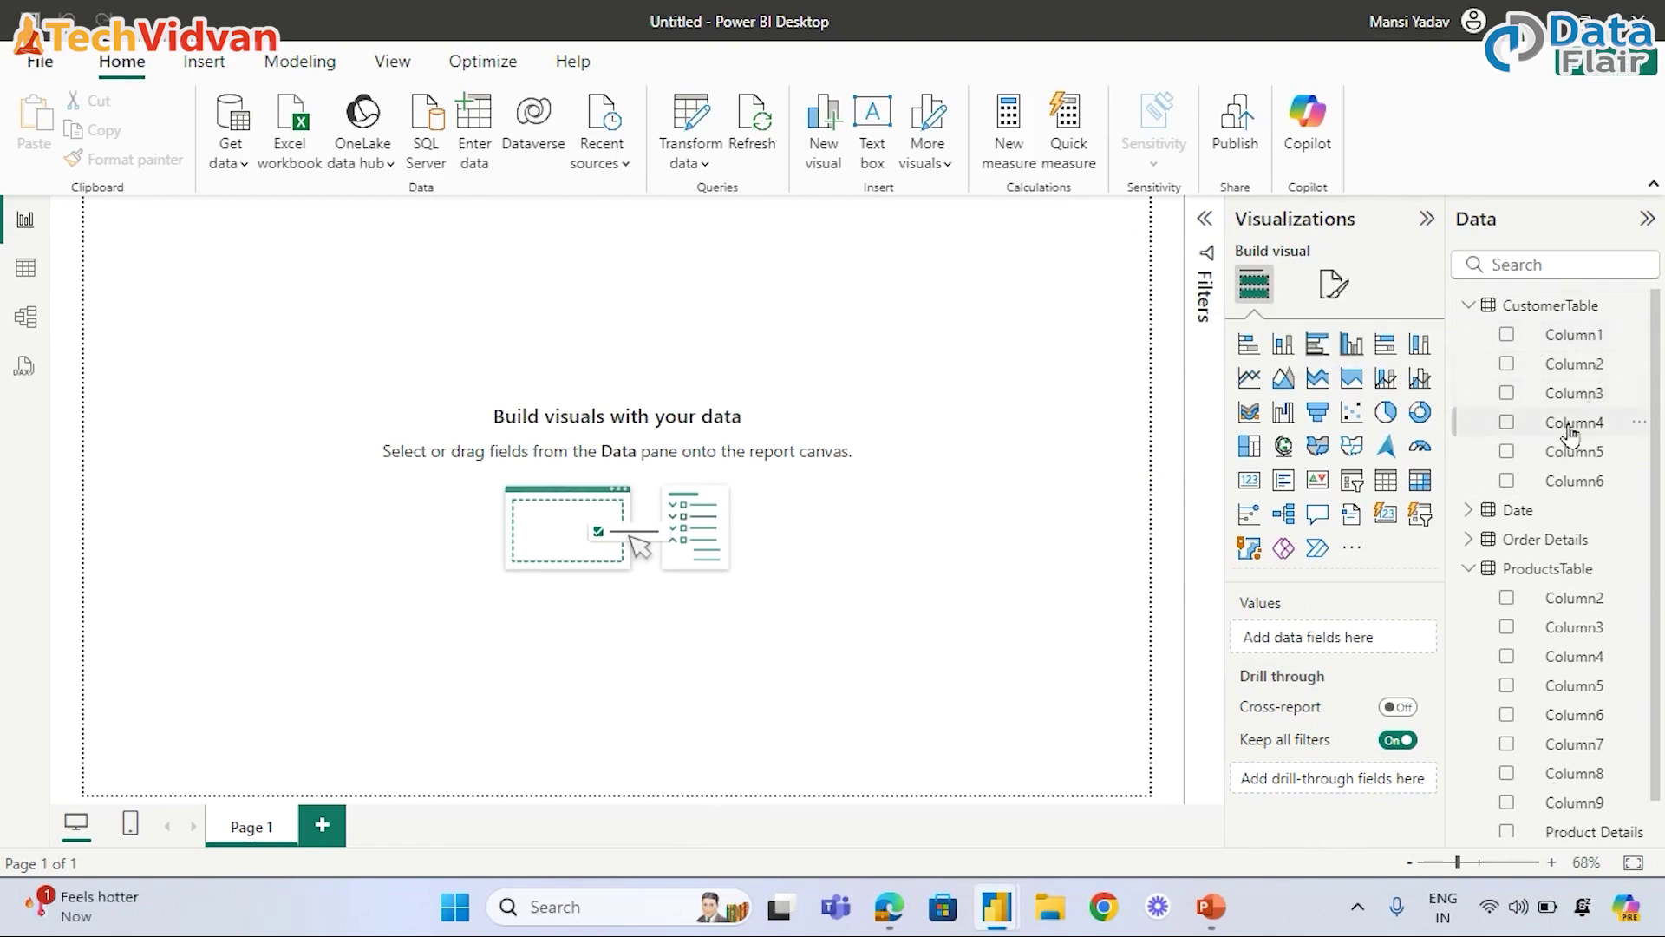
mouse_move(997, 910)
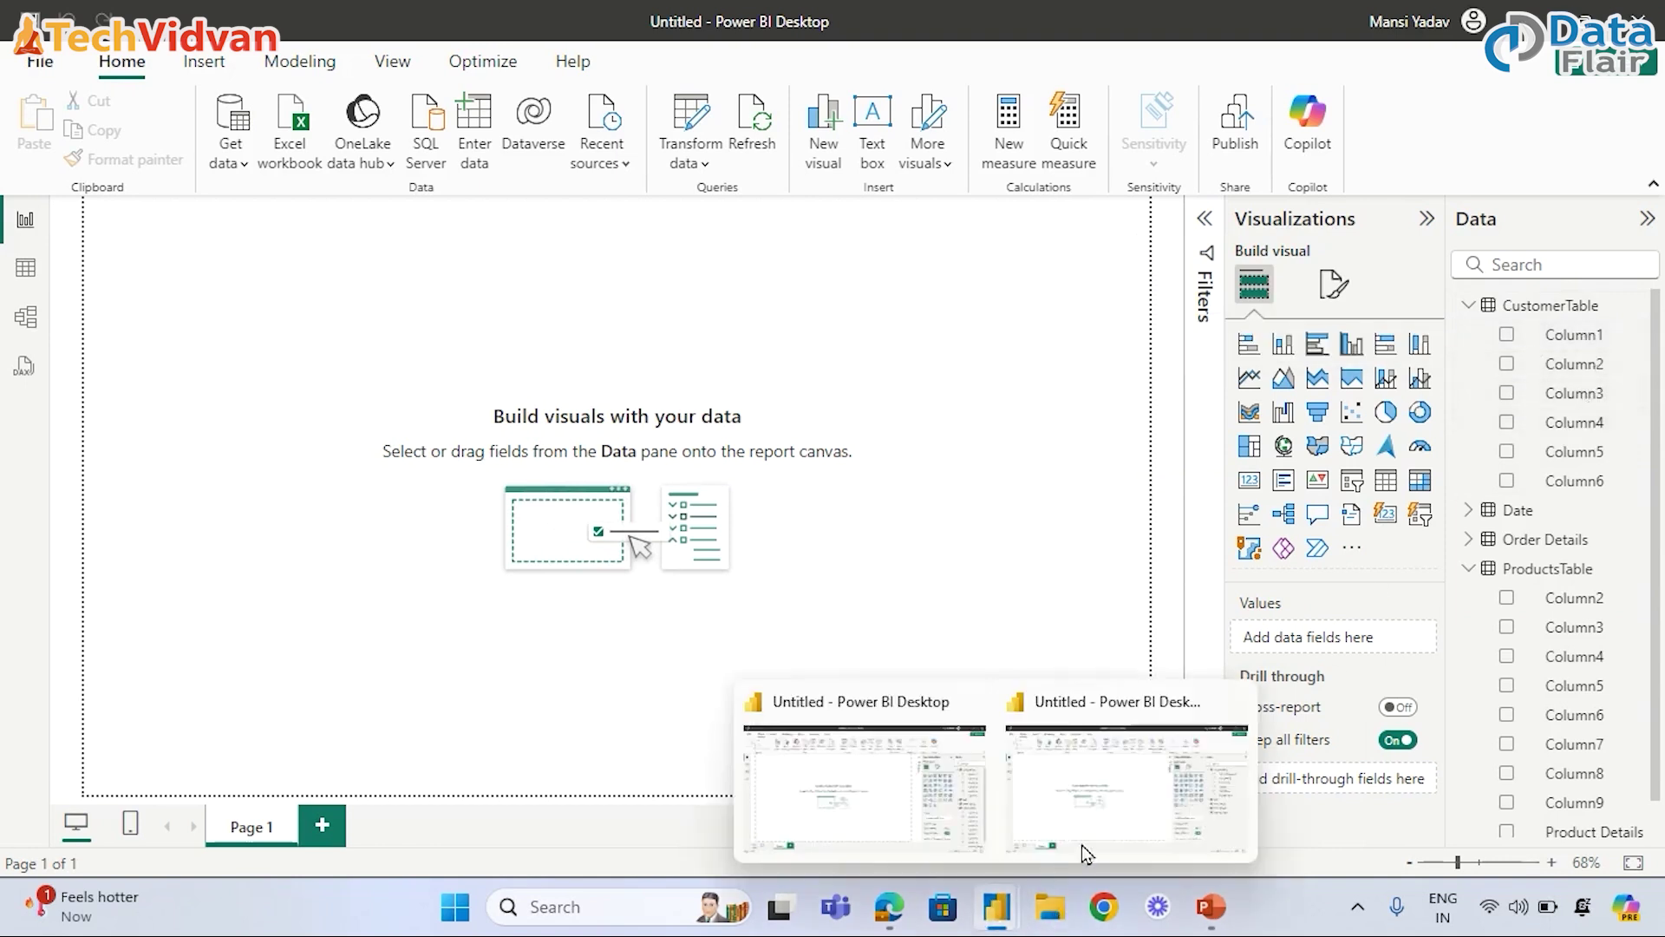
click(1142, 788)
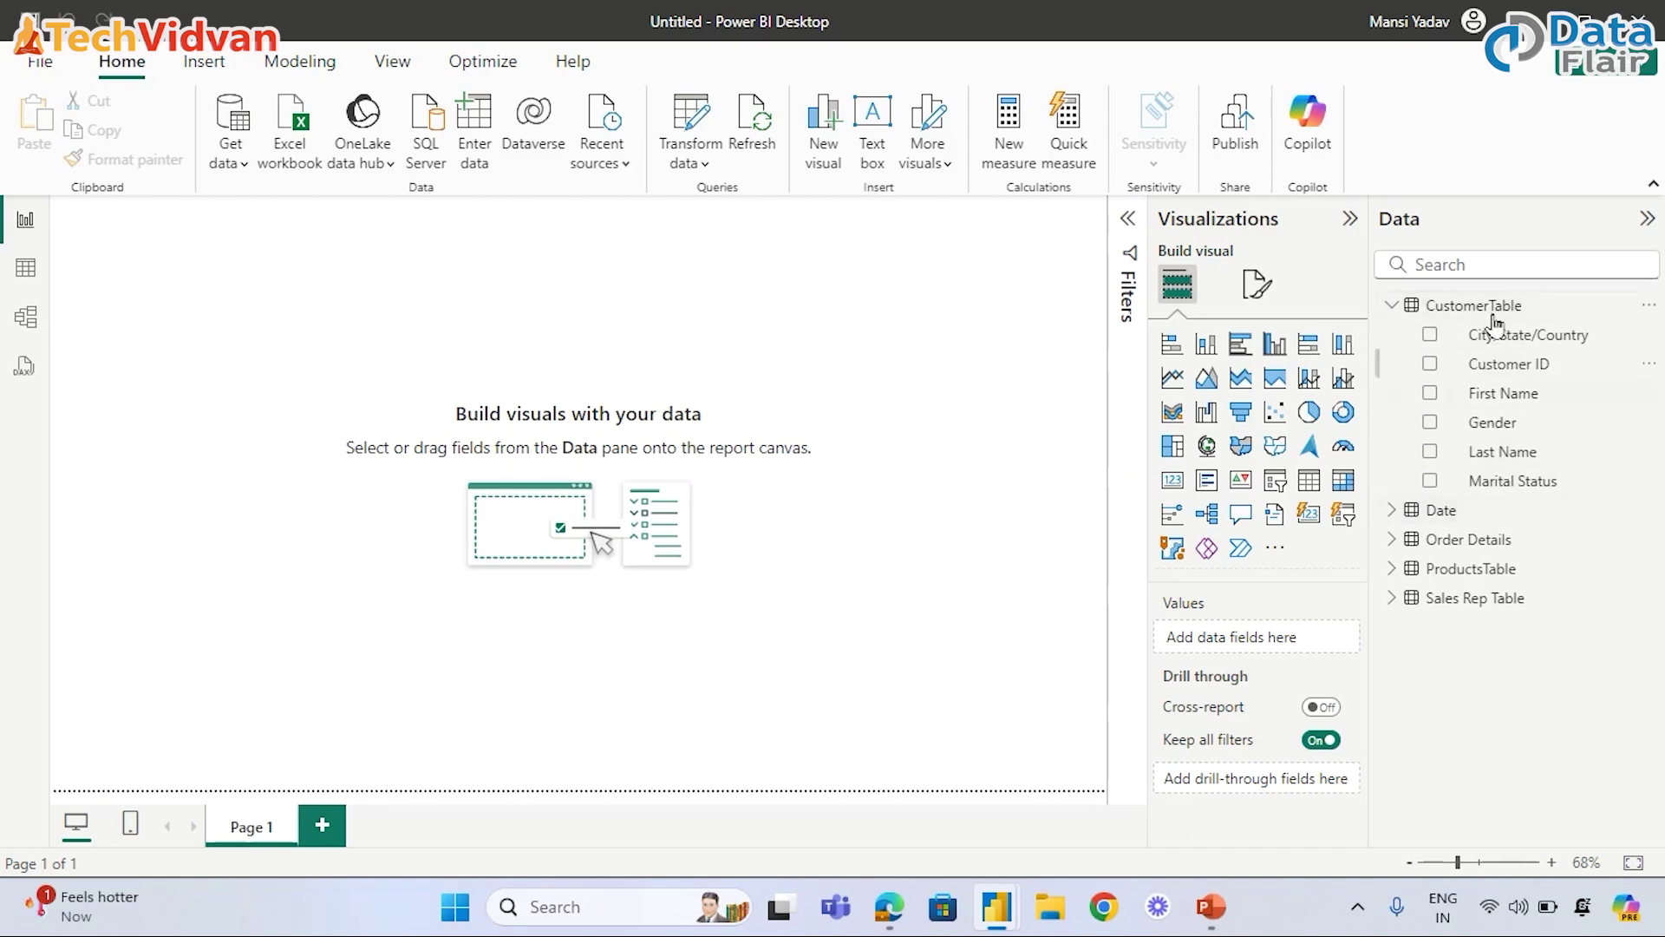
click(1392, 598)
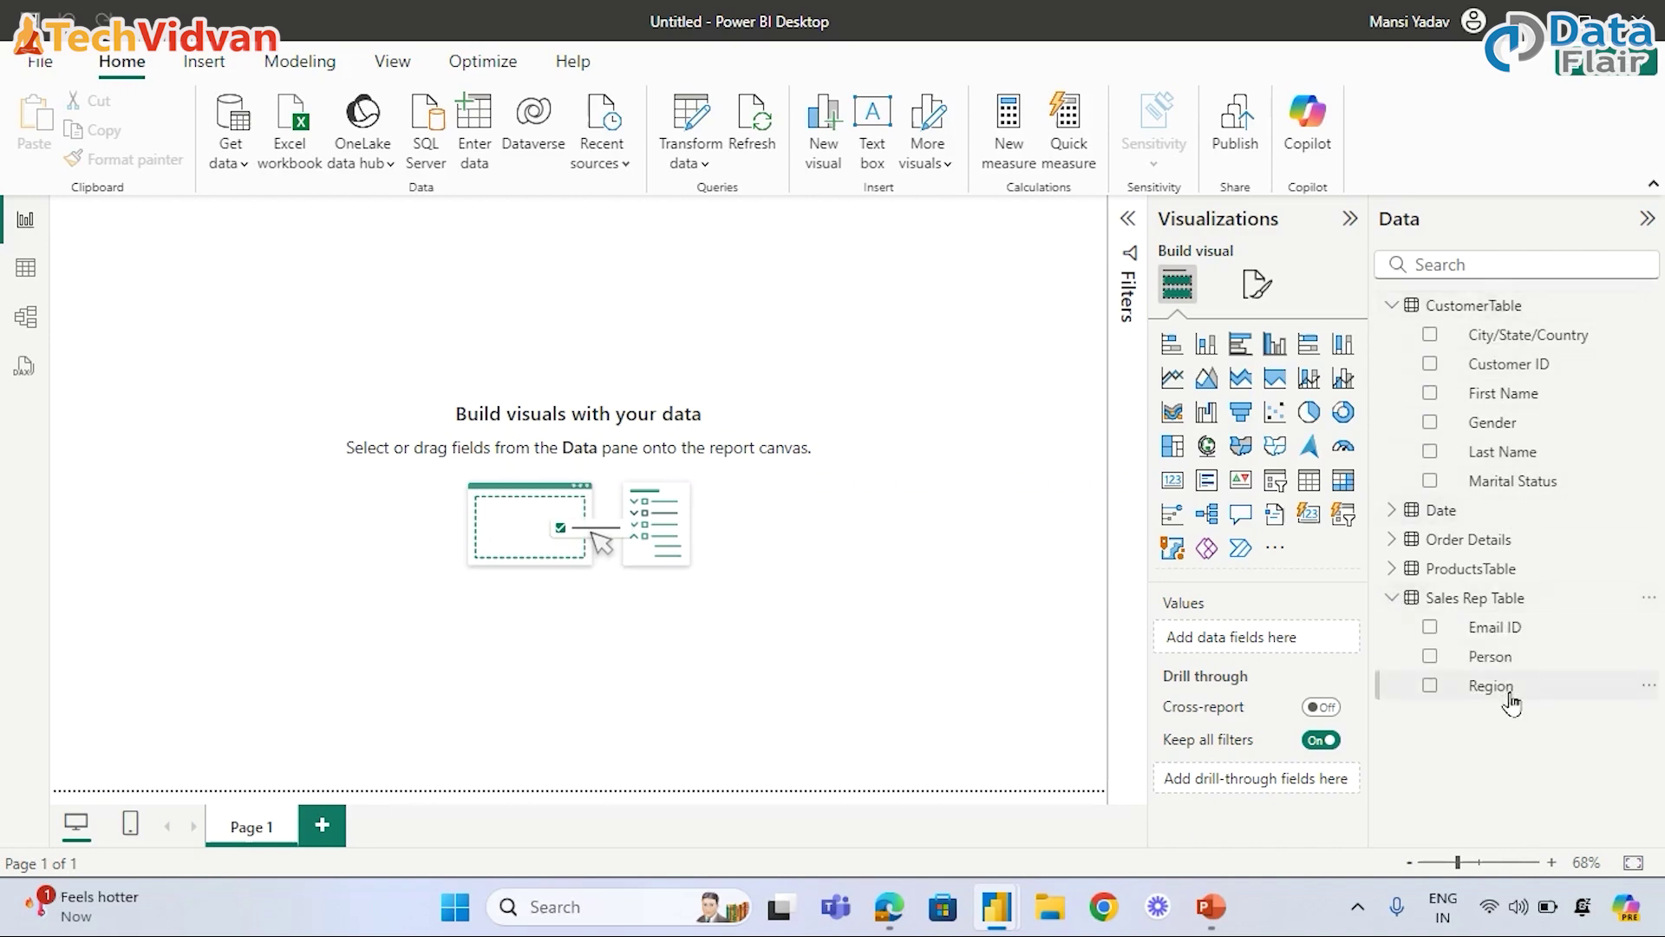